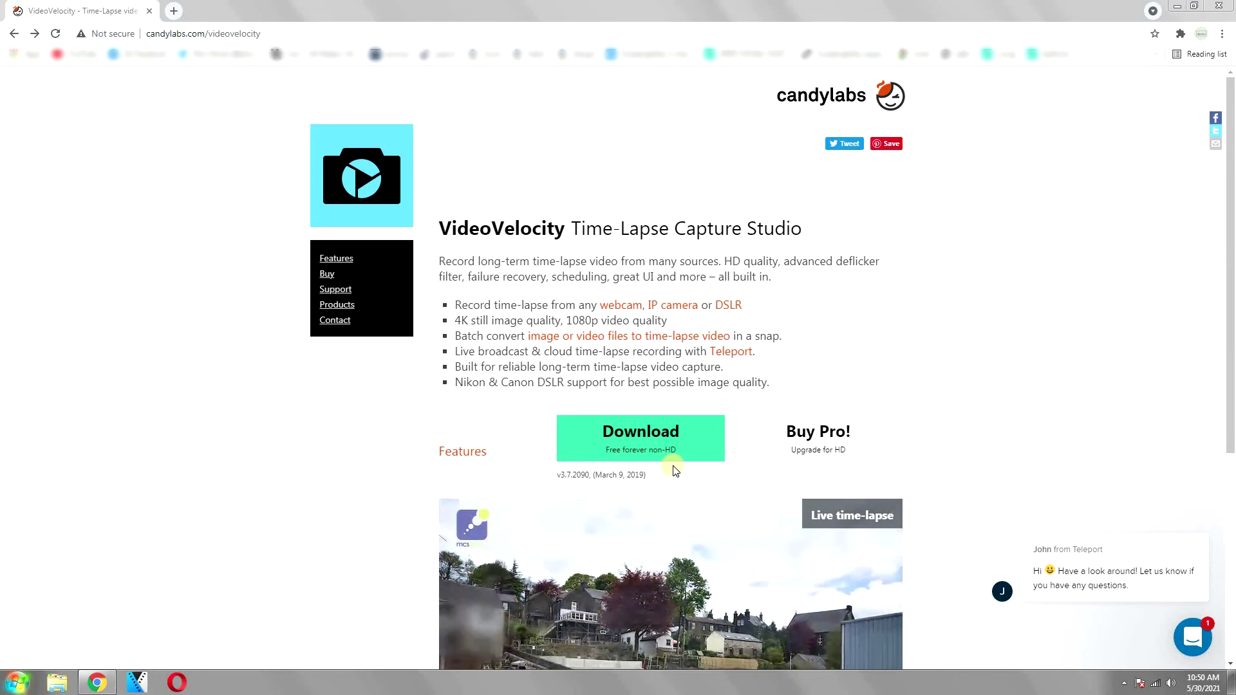
Step: Compare the Free and Studio editions on the candylabs page, then download the free edition
left_click(806, 471)
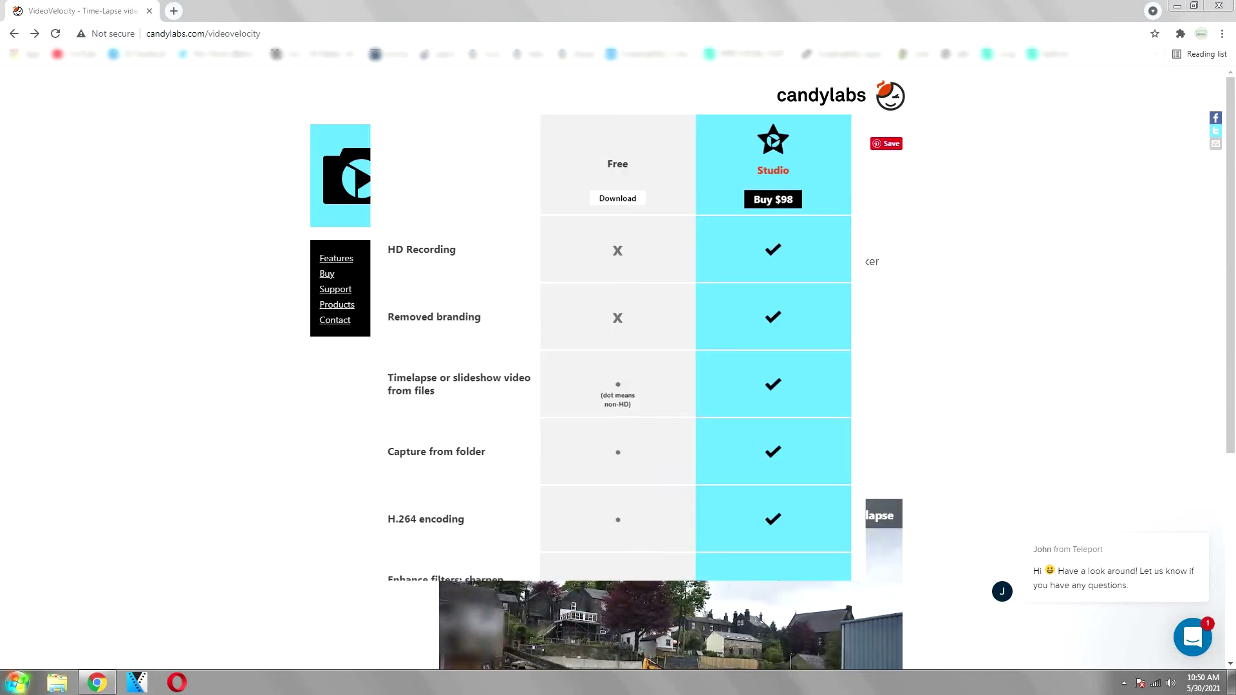
scroll(773, 386, "down", 10)
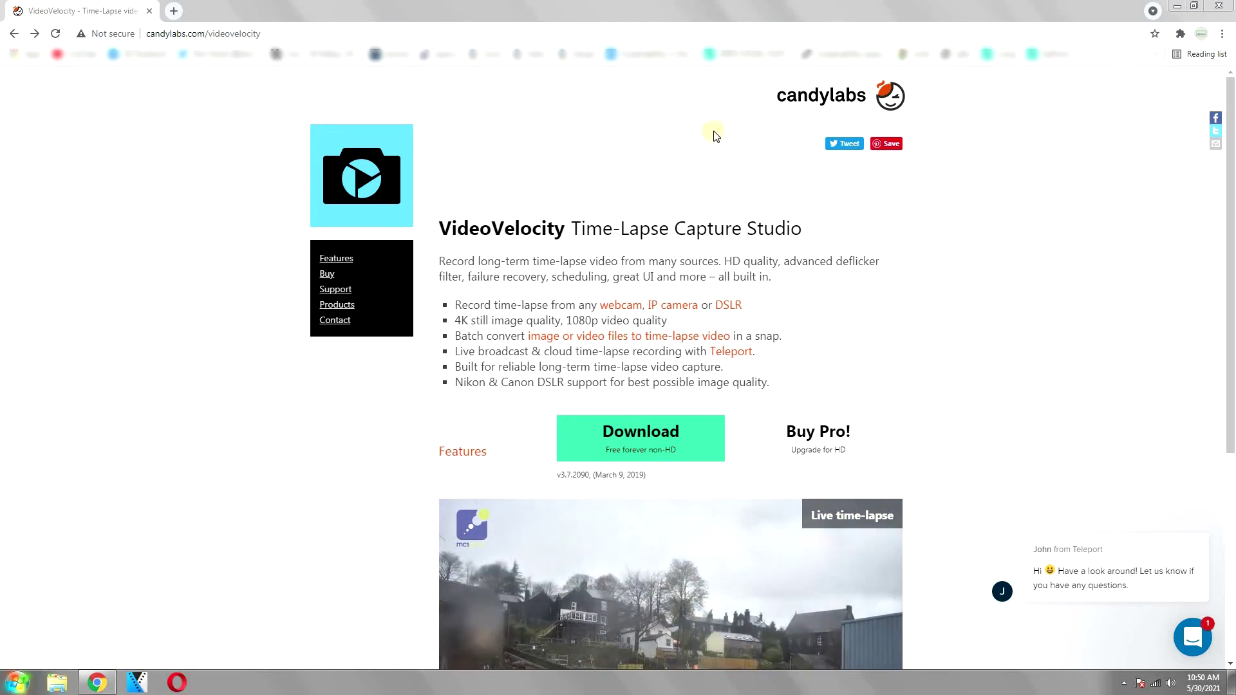
left_click(640, 438)
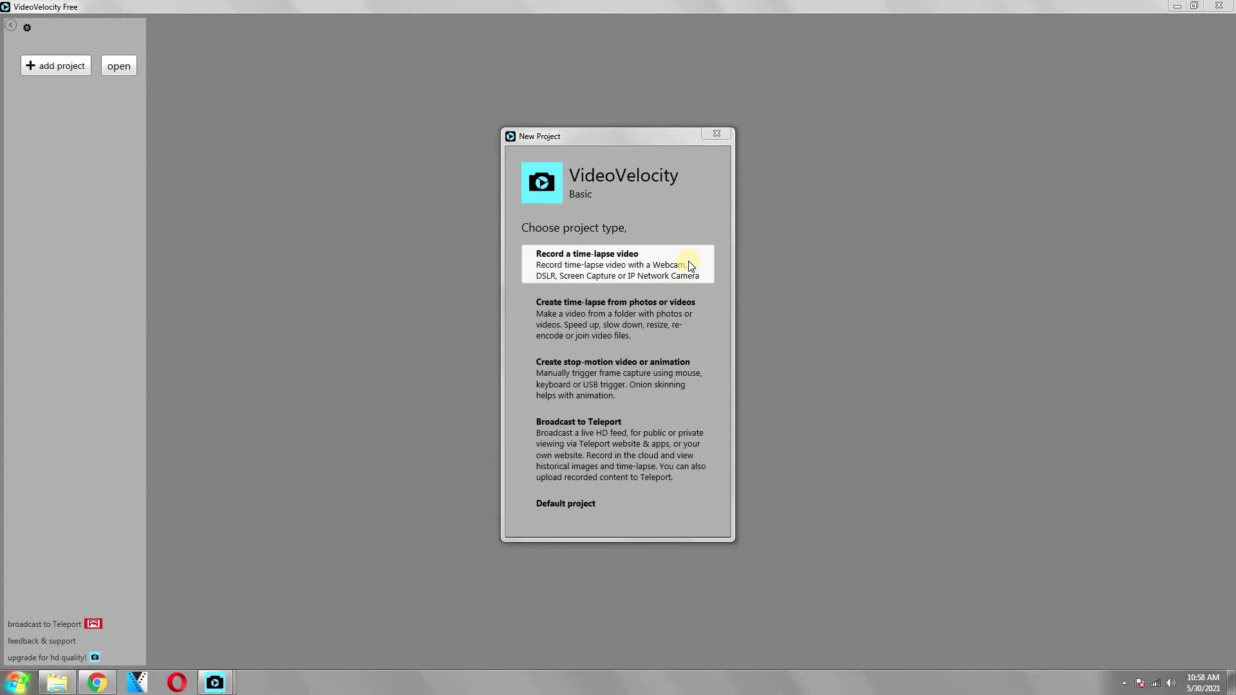
Step: Create a Webcam time-lapse recording project named 'Tutorial' with a 1-second record interval
left_click(777, 139)
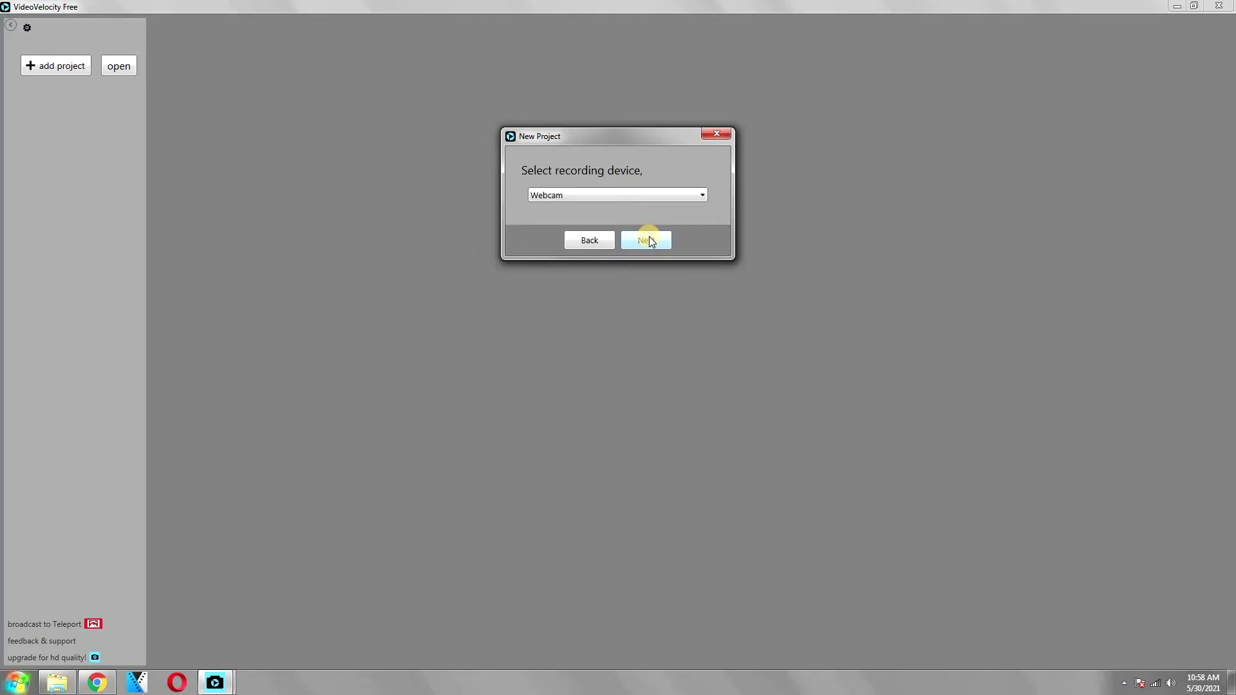
left_click(737, 544)
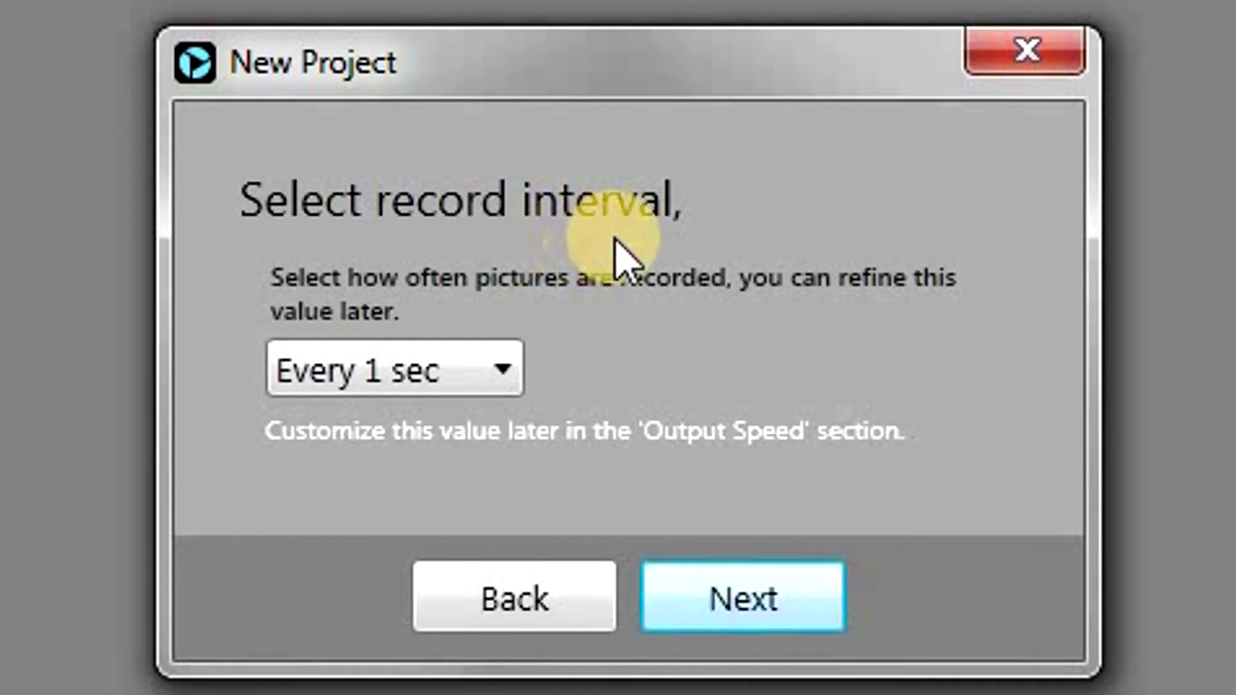
left_click(505, 369)
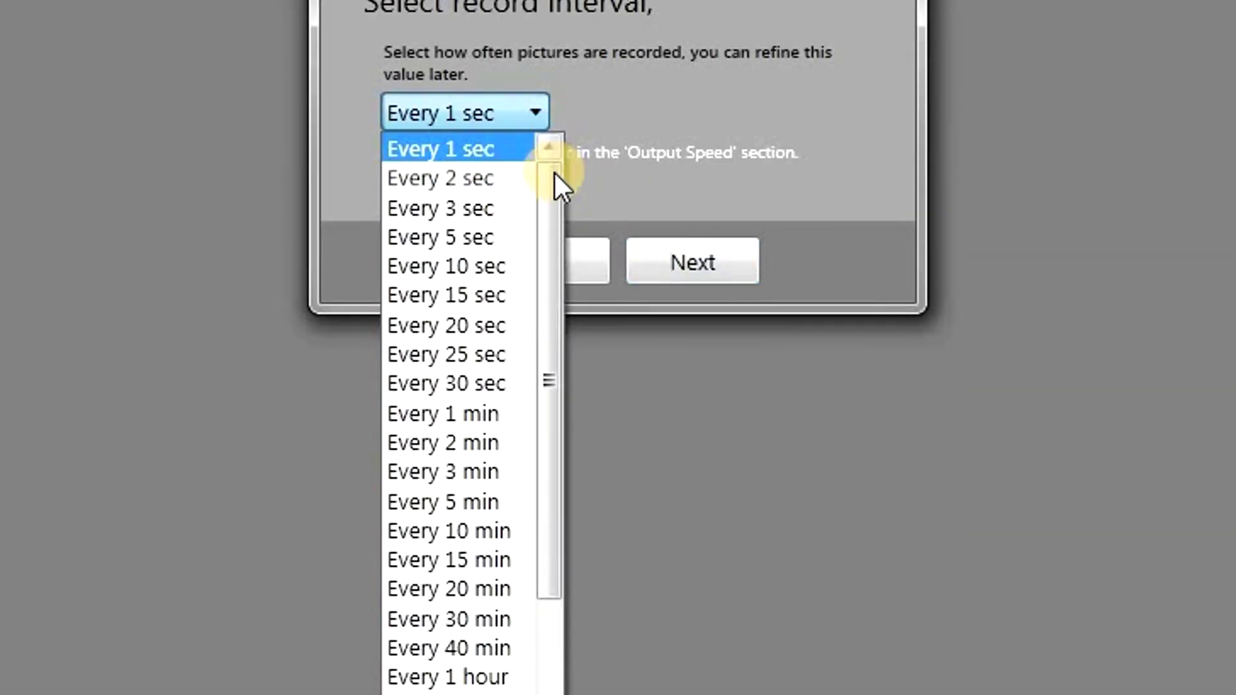
left_click_drag(551, 192, 534, 318)
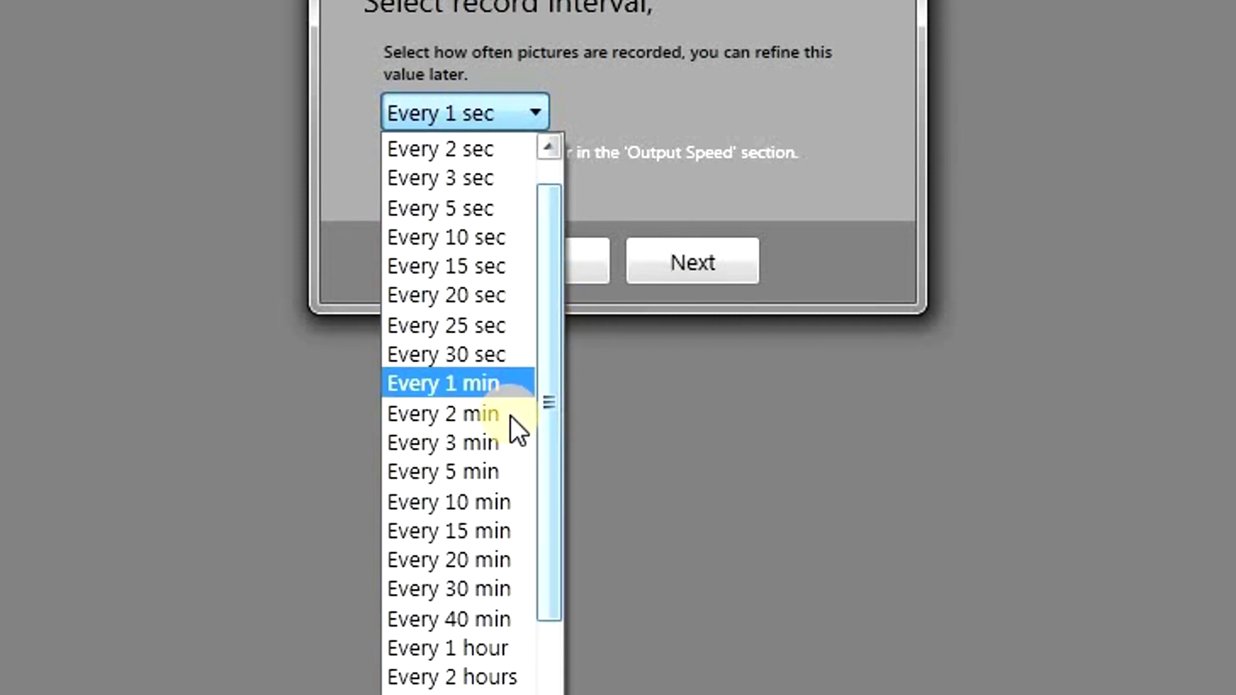
left_click(680, 98)
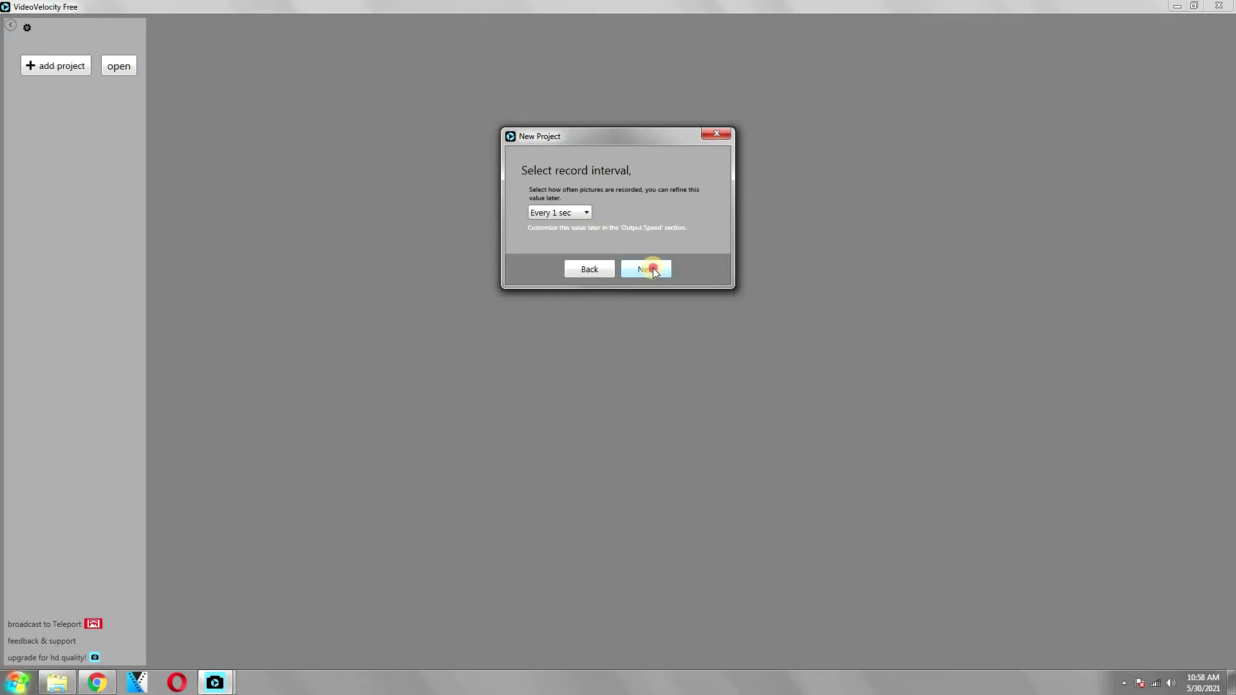
left_click(653, 269)
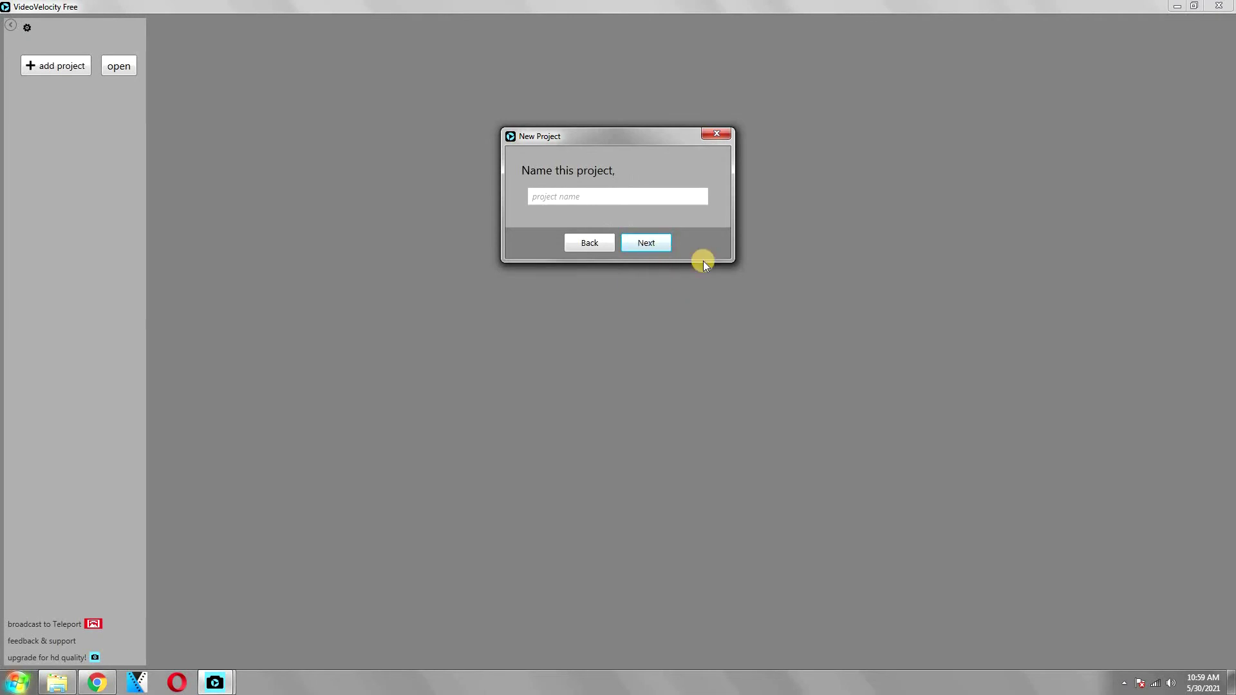
left_click(620, 198)
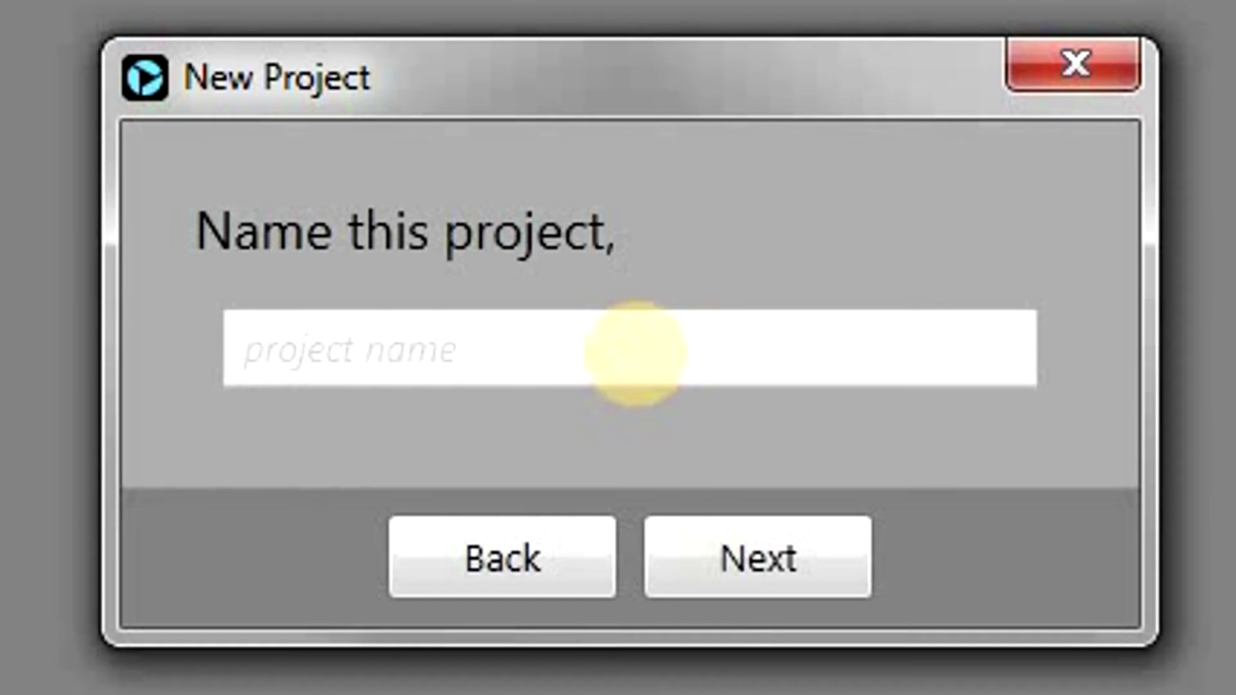
type("Tuto")
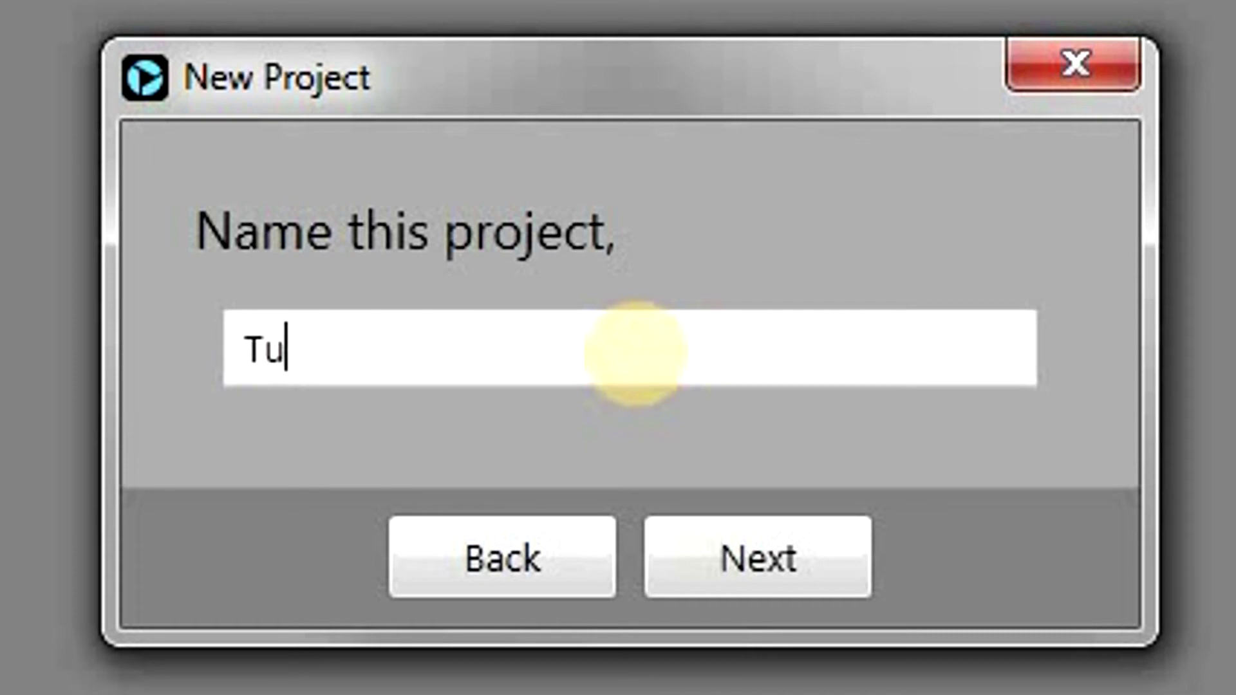
type("rial")
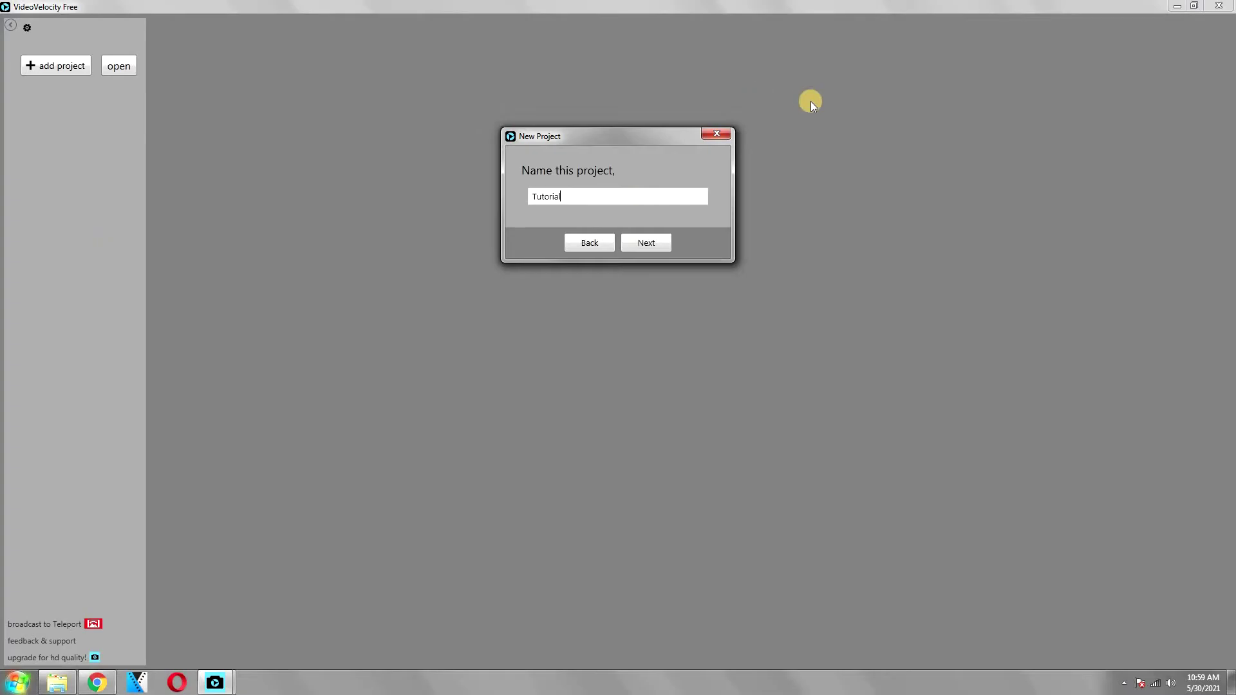
left_click(645, 243)
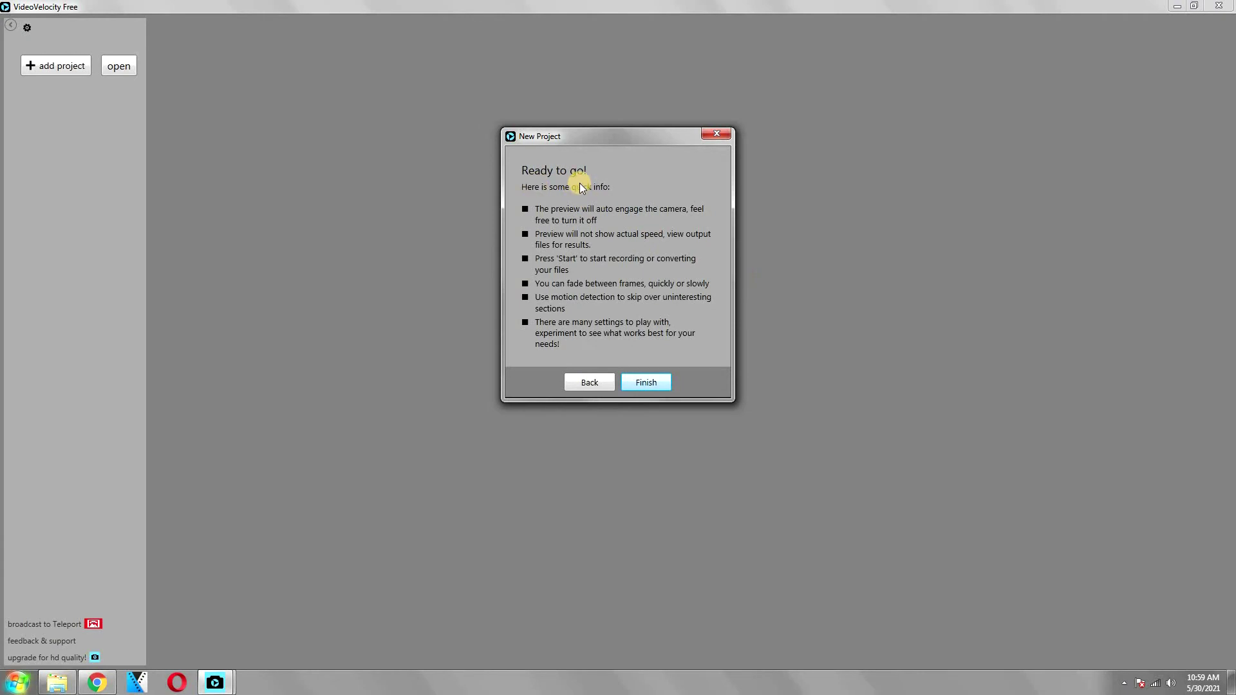
left_click(656, 384)
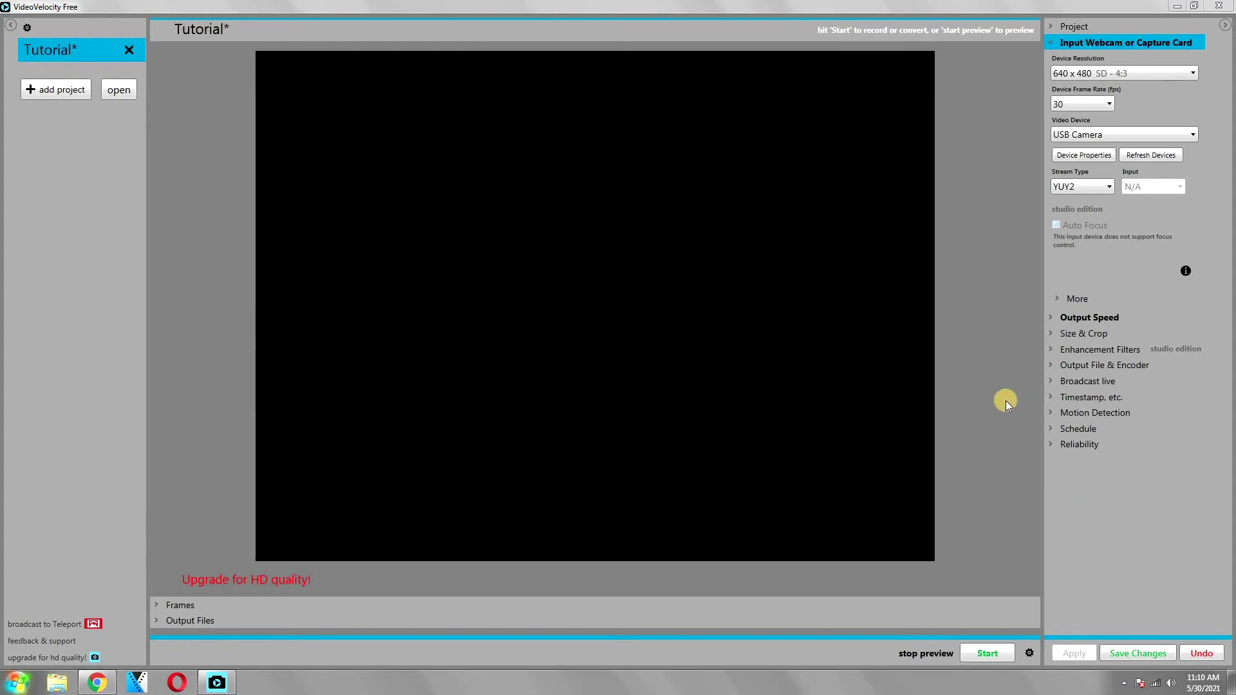
Step: Collapse the webcam input section, then review and re-collapse the Project section (Webcam type, latitude/longitude 0)
left_click(1053, 45)
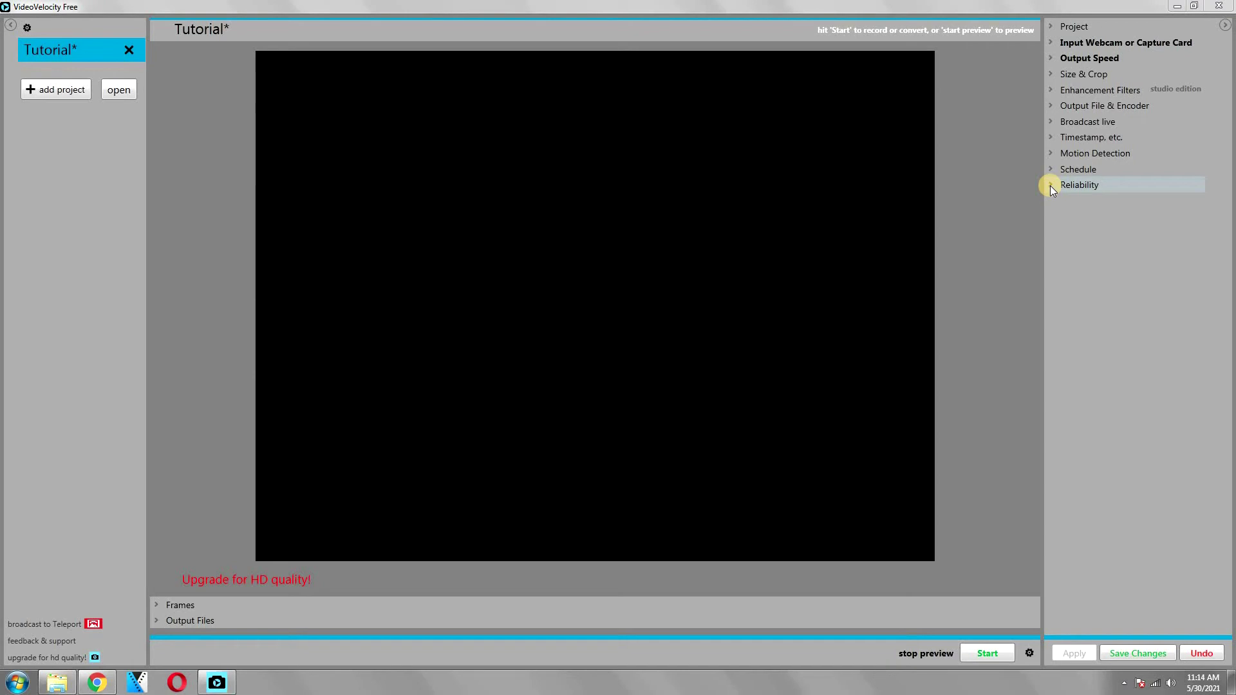
left_click(1048, 26)
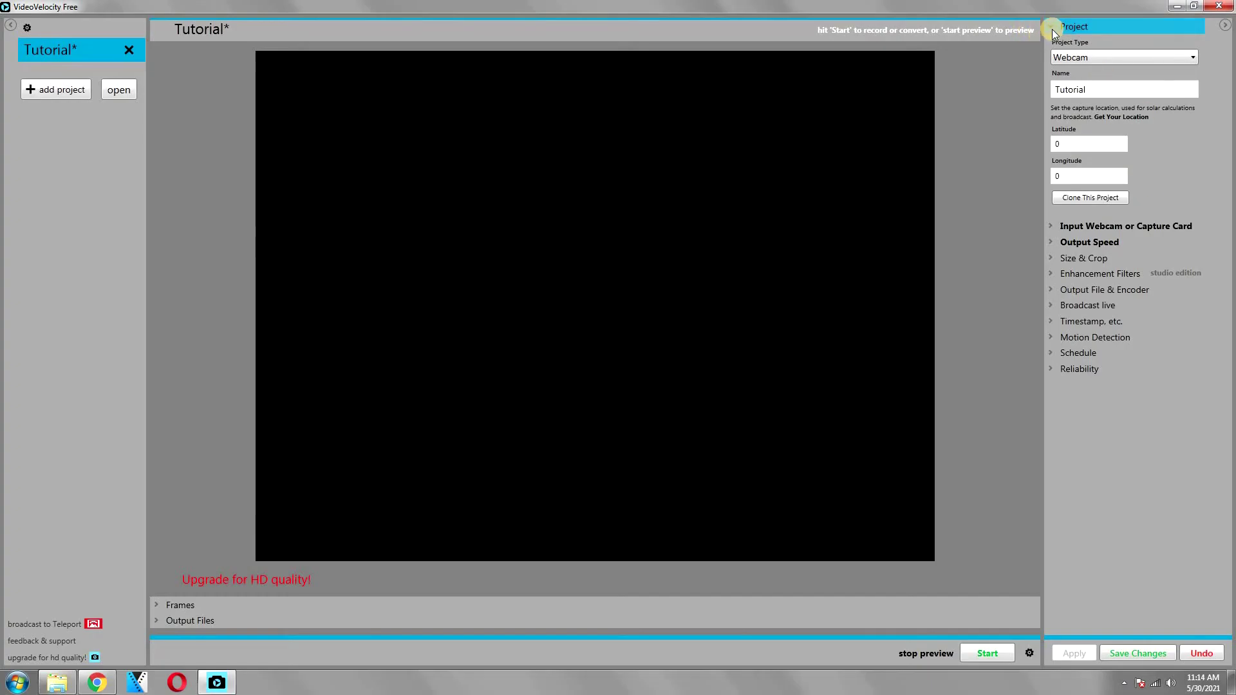
left_click(1052, 29)
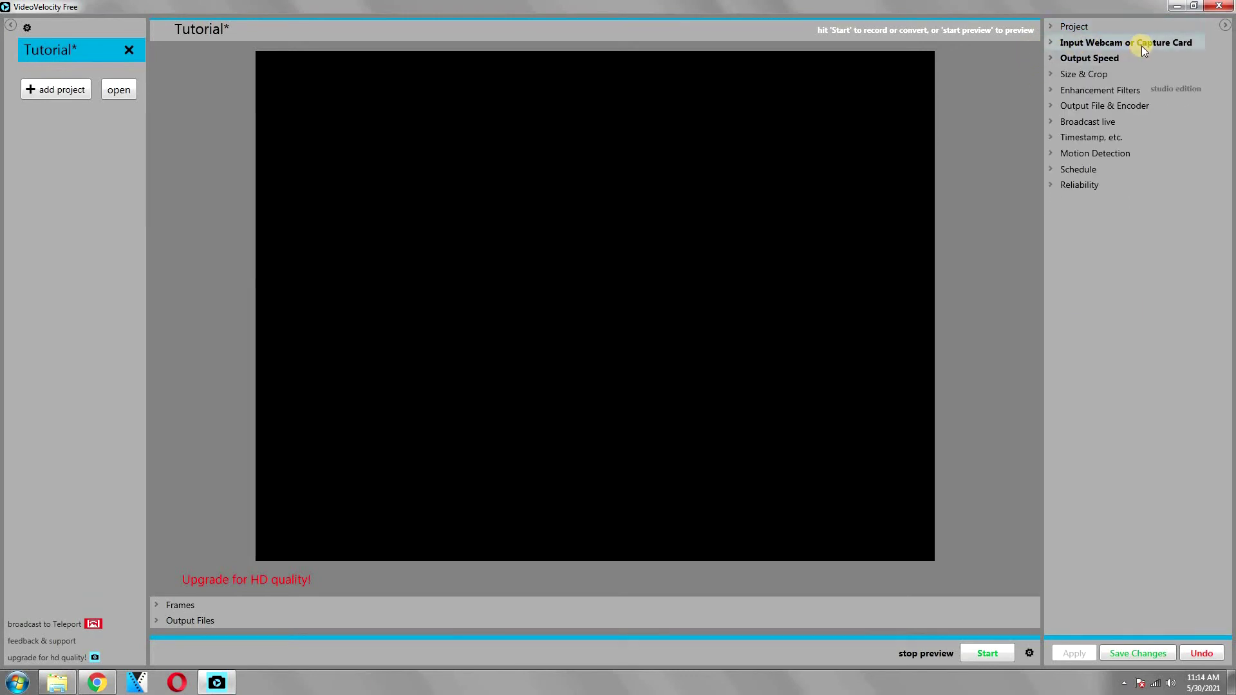
Step: Expand the webcam input settings, keeping 640 x 480 resolution and USB Camera, and open Device Properties
left_click(1048, 44)
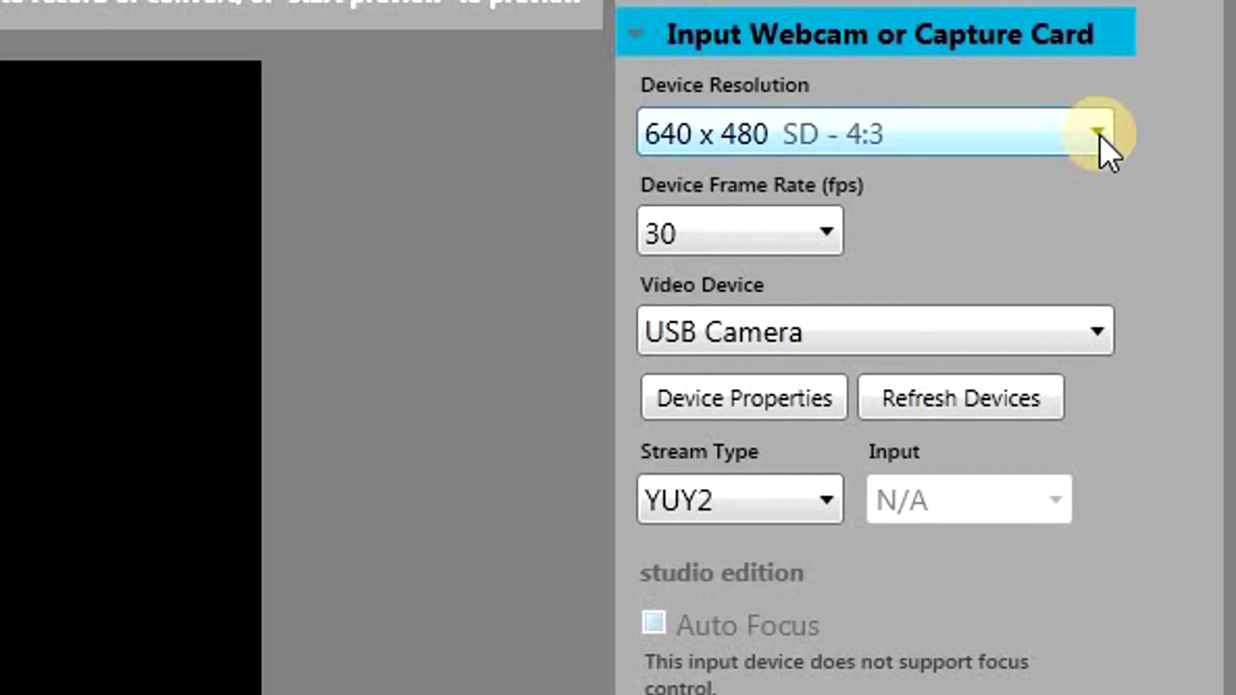
left_click(1101, 137)
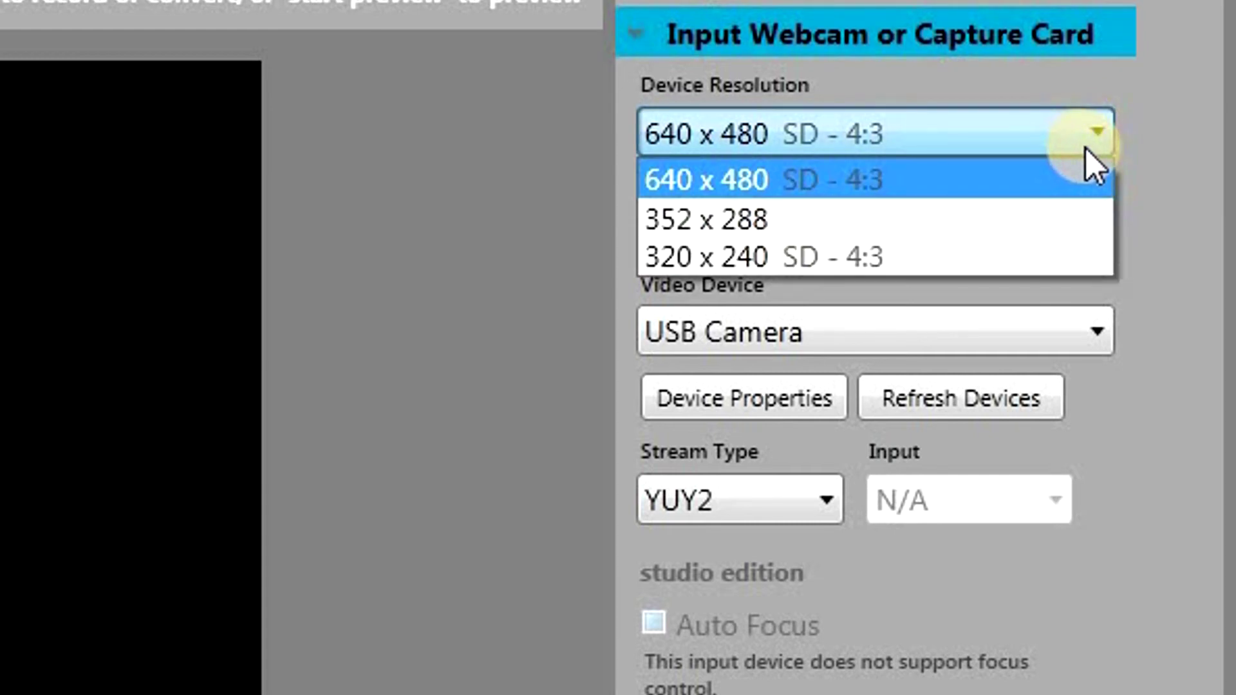
left_click(1095, 133)
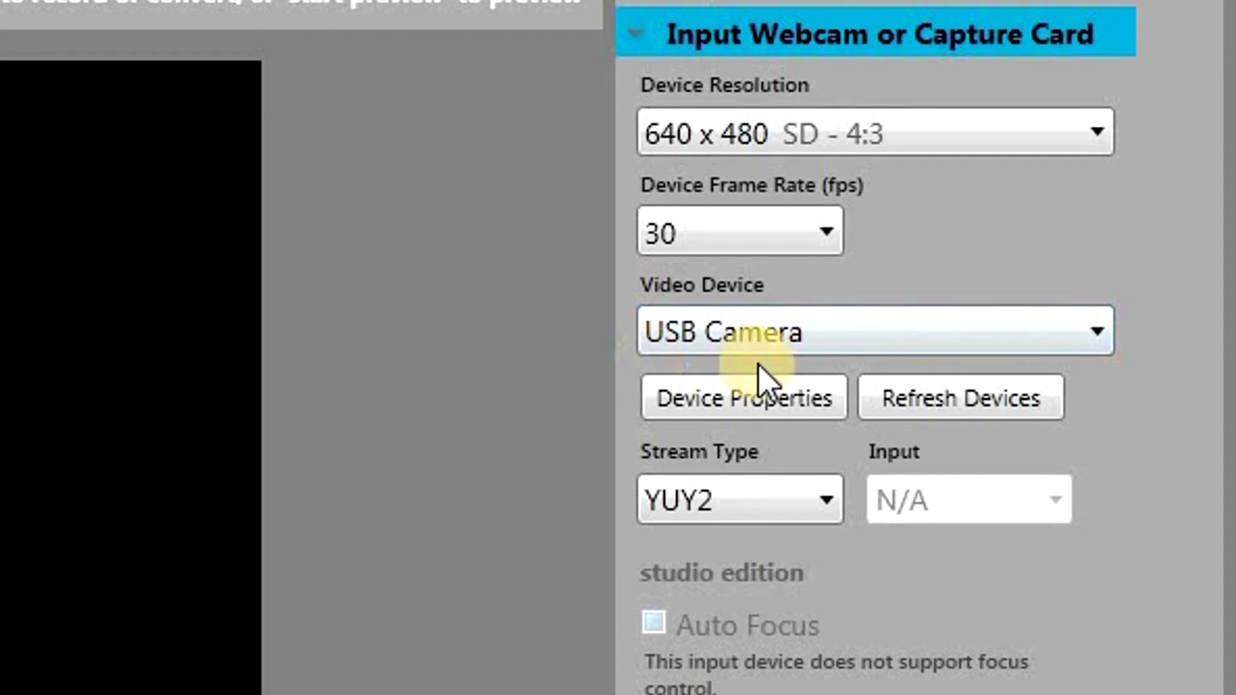
left_click(1100, 330)
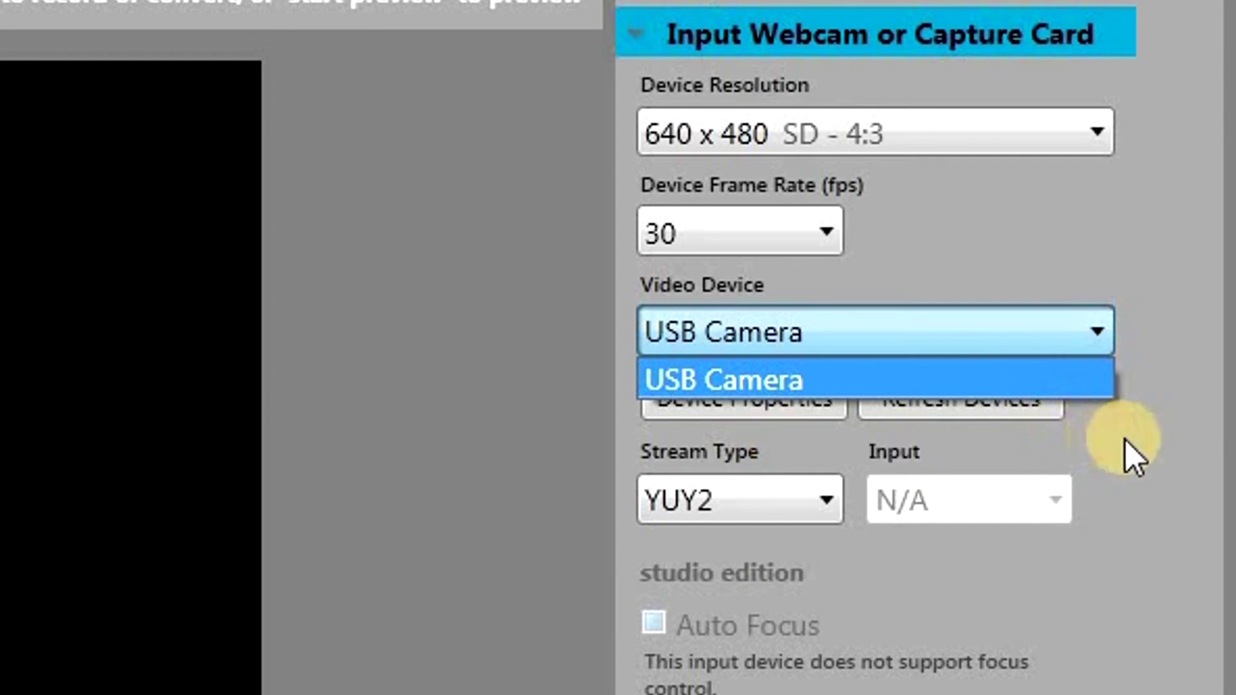
left_click(1133, 472)
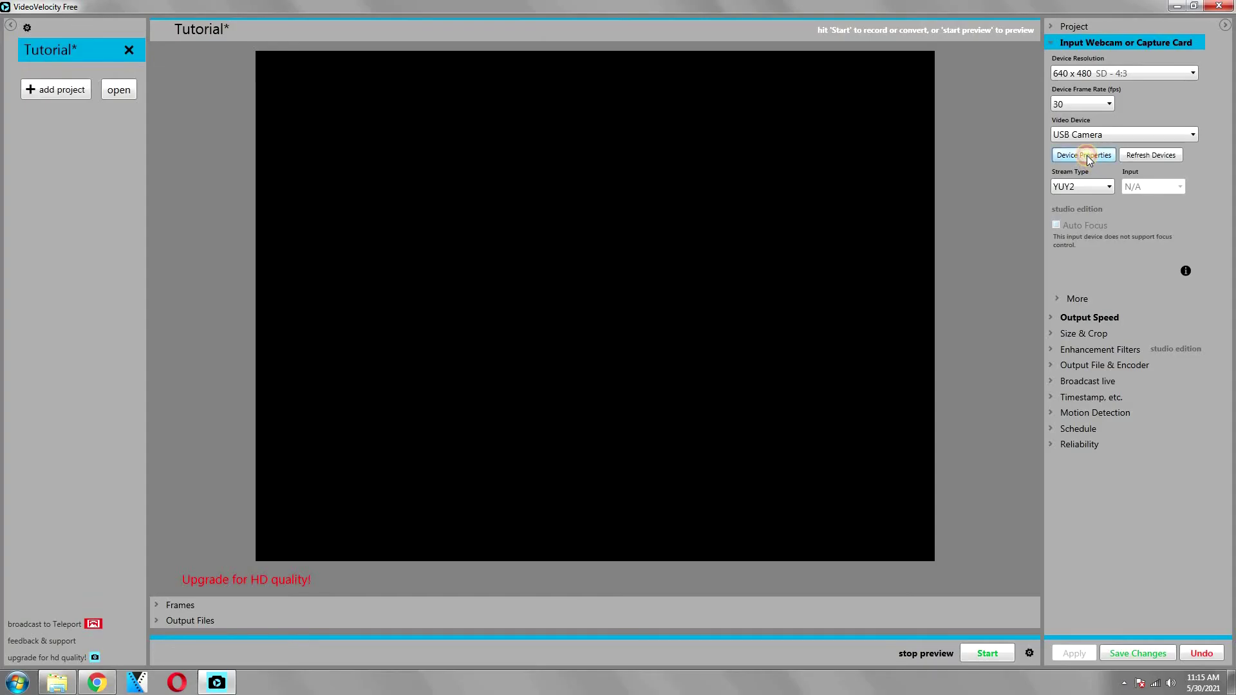
left_click(1087, 156)
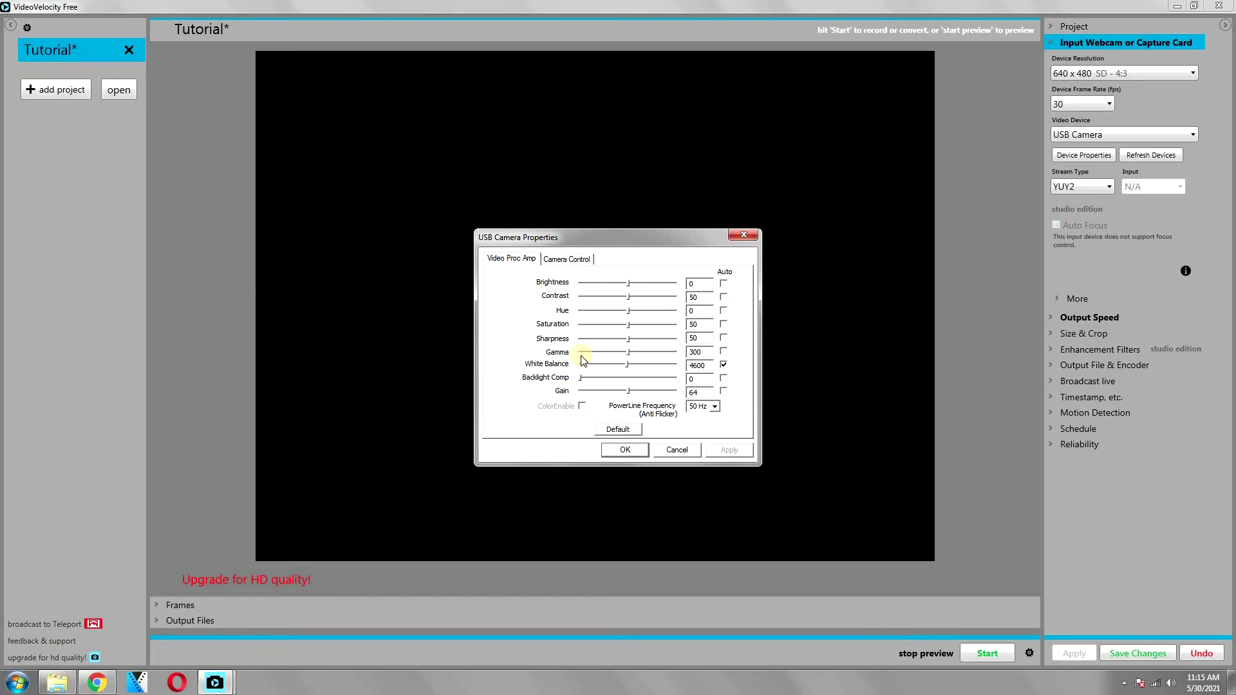
Step: Review the USB Camera properties without changes, then show the More options (5 s warm-up, 35 s timeout)
left_click_drag(629, 239, 785, 237)
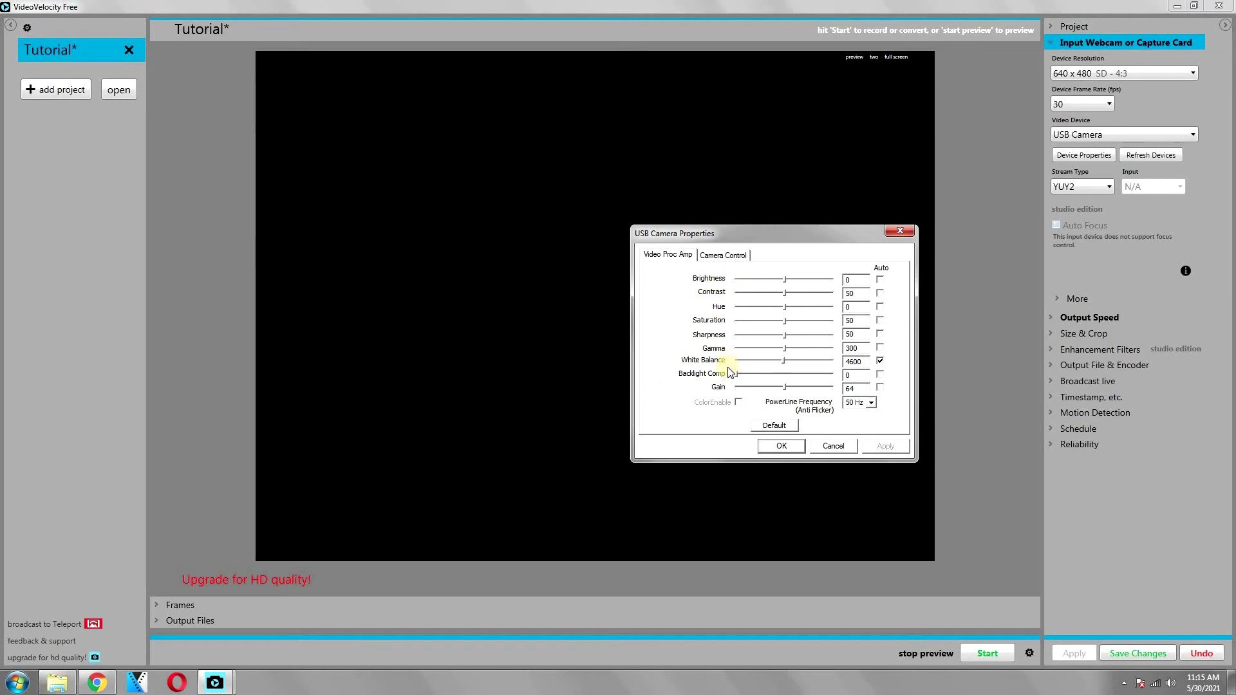
left_click(819, 446)
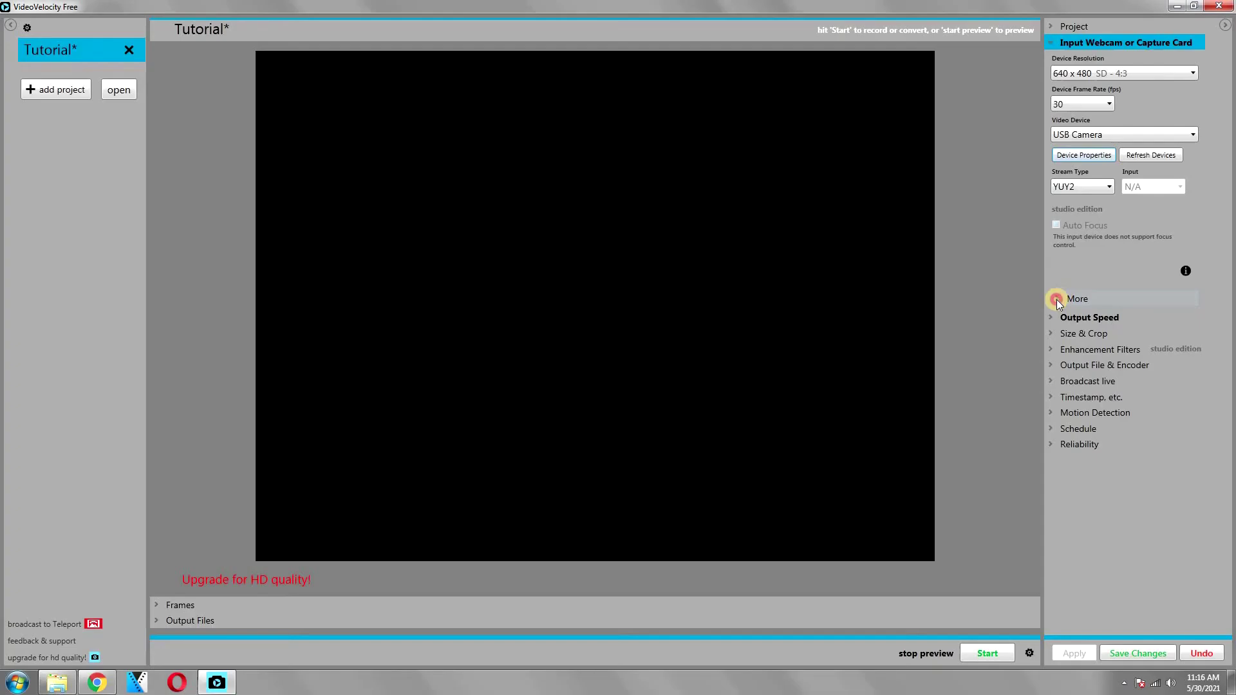
left_click(515, 324)
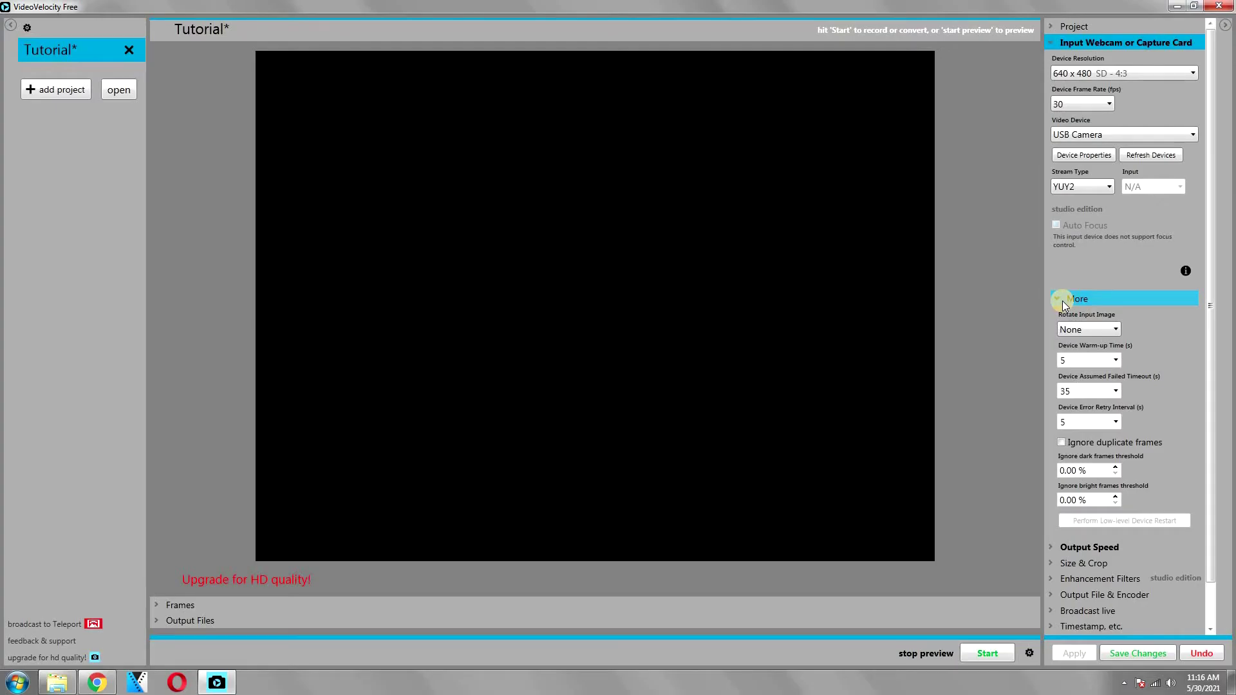
Step: Fold away the extra device options, keeping USB Camera at 640 x 480, 30 fps, YUY2
left_click(1060, 300)
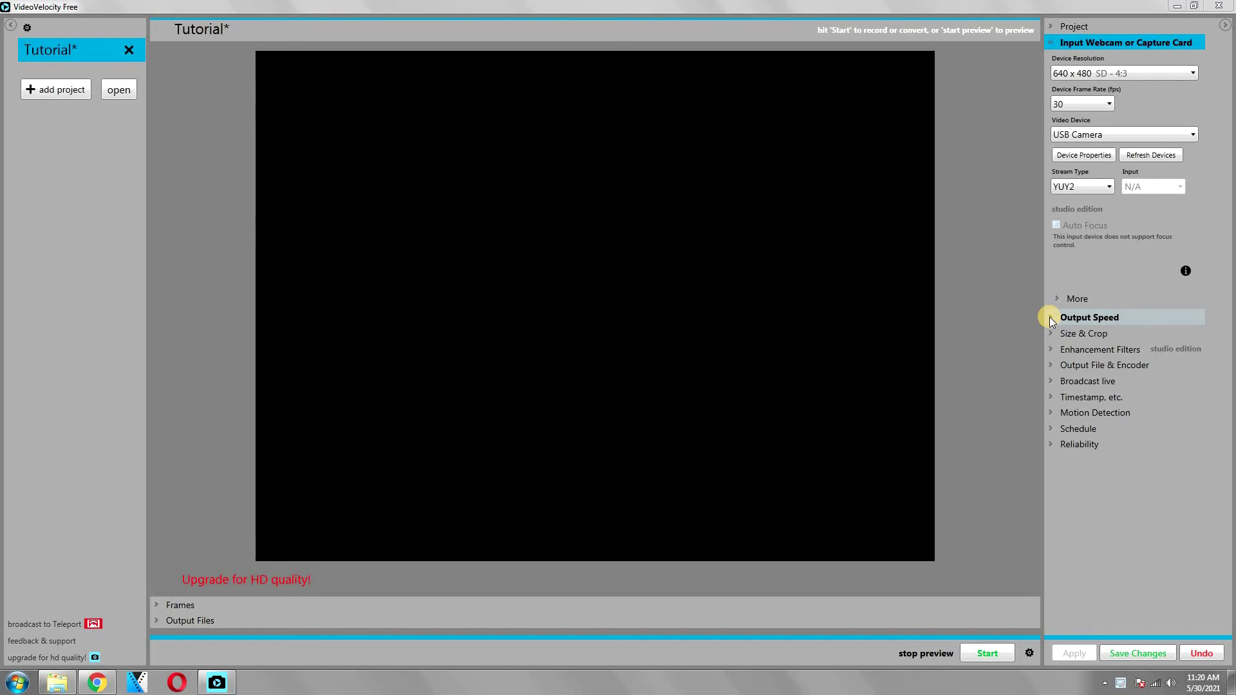
Step: Show the Output Speed settings with Time Interval speed mode and browse the Frame Capture interval list
left_click(1050, 44)
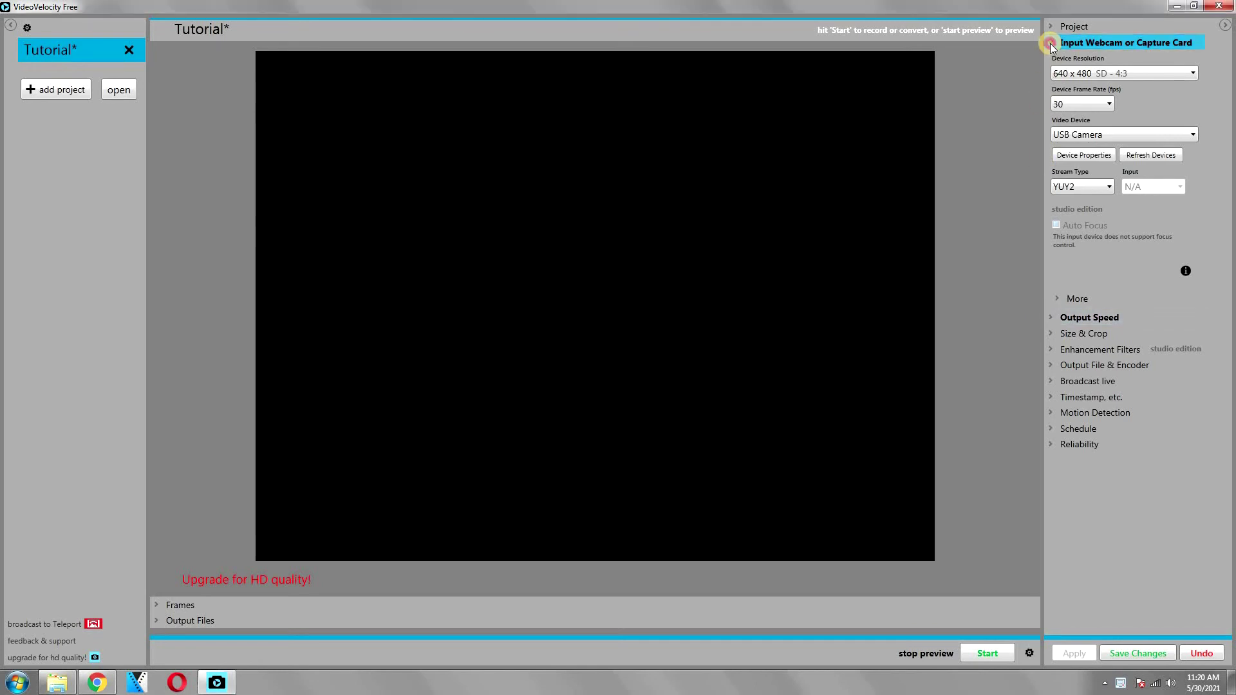
left_click(1050, 56)
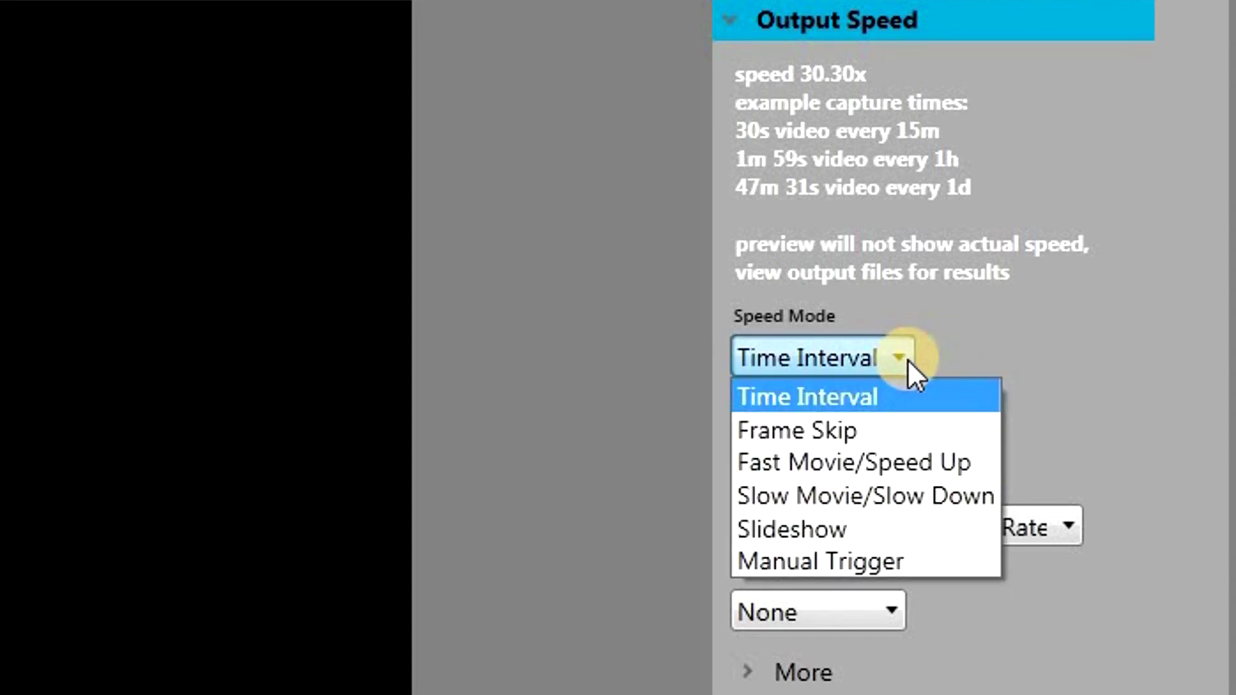
left_click(931, 396)
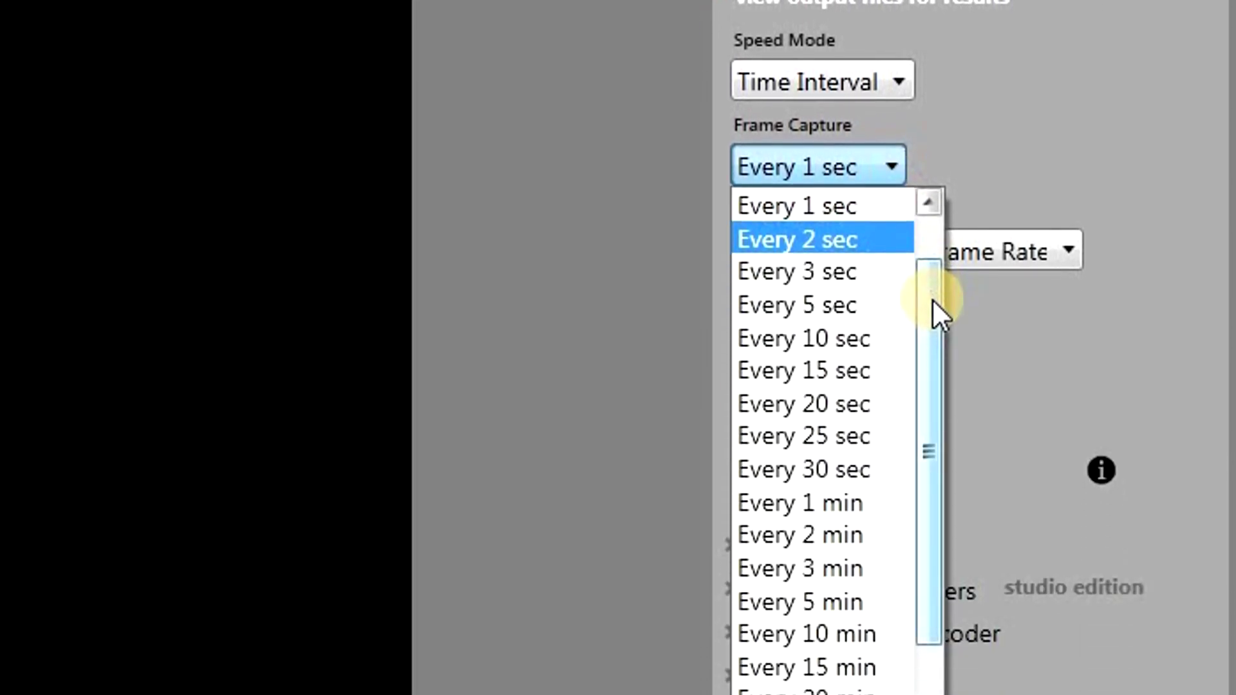
left_click_drag(932, 341, 933, 355)
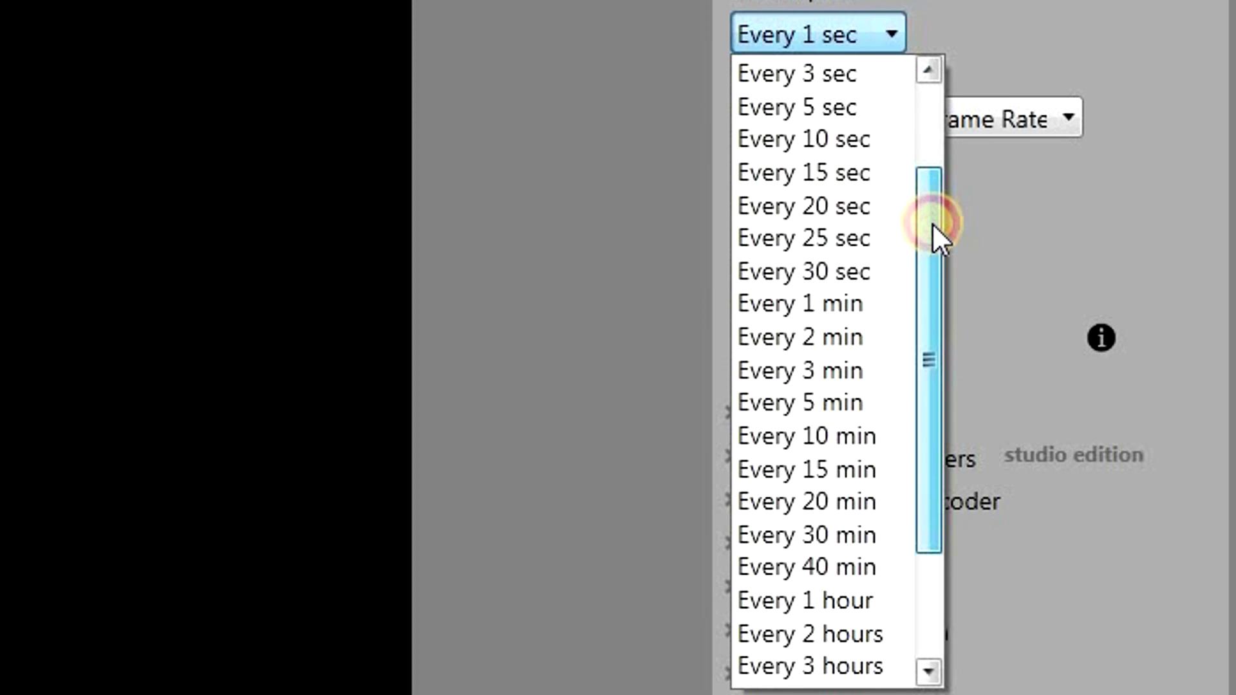
mouse_move(932, 222)
left_mouse_down()
mouse_move(932, 276)
mouse_move(940, 242)
left_mouse_up()
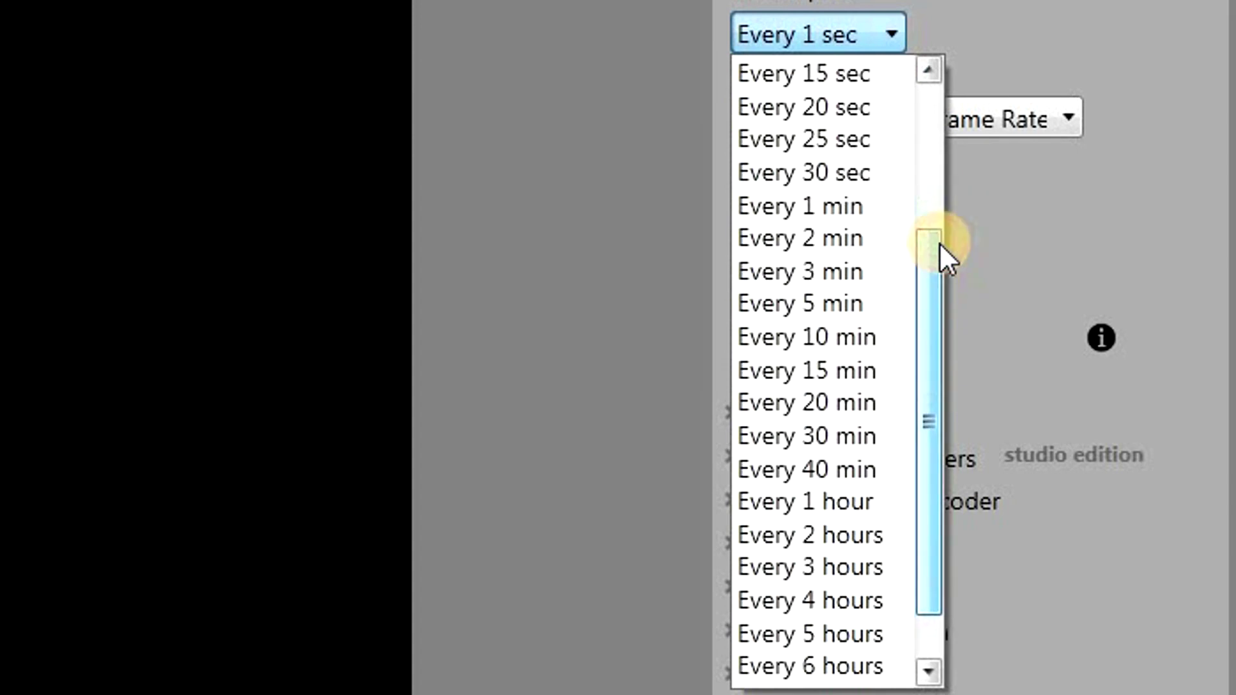
left_click_drag(926, 379, 906, 275)
left_click(925, 429)
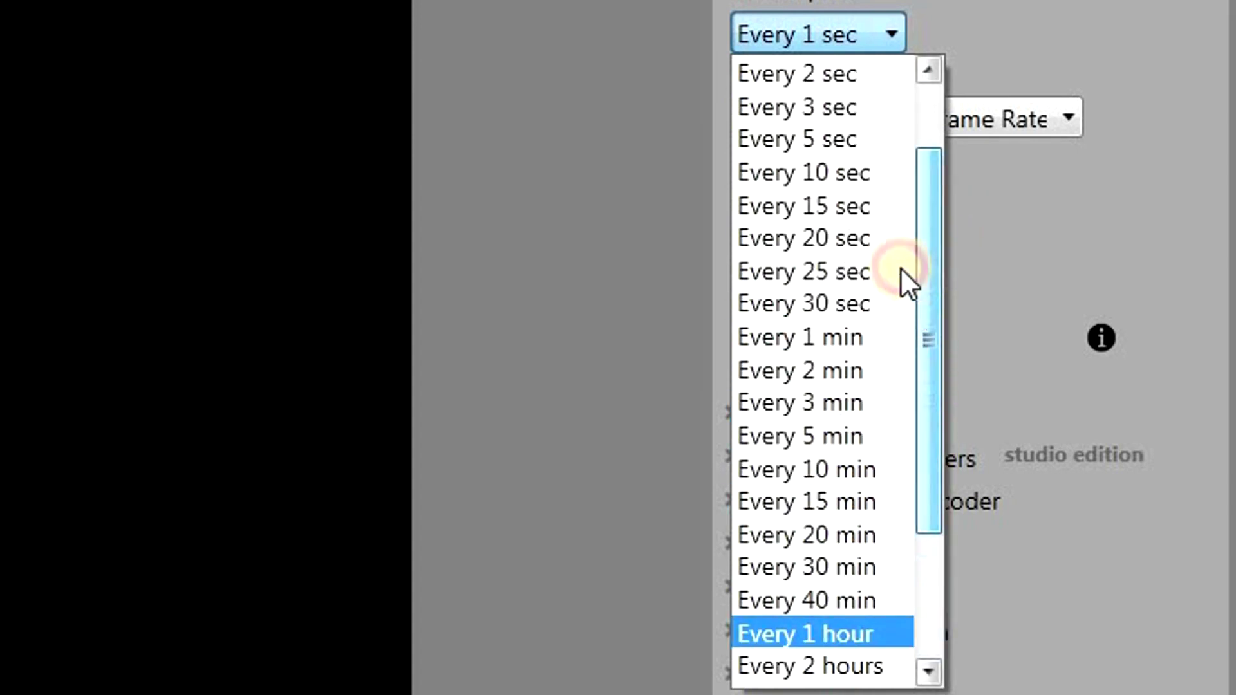
left_click_drag(923, 342, 928, 276)
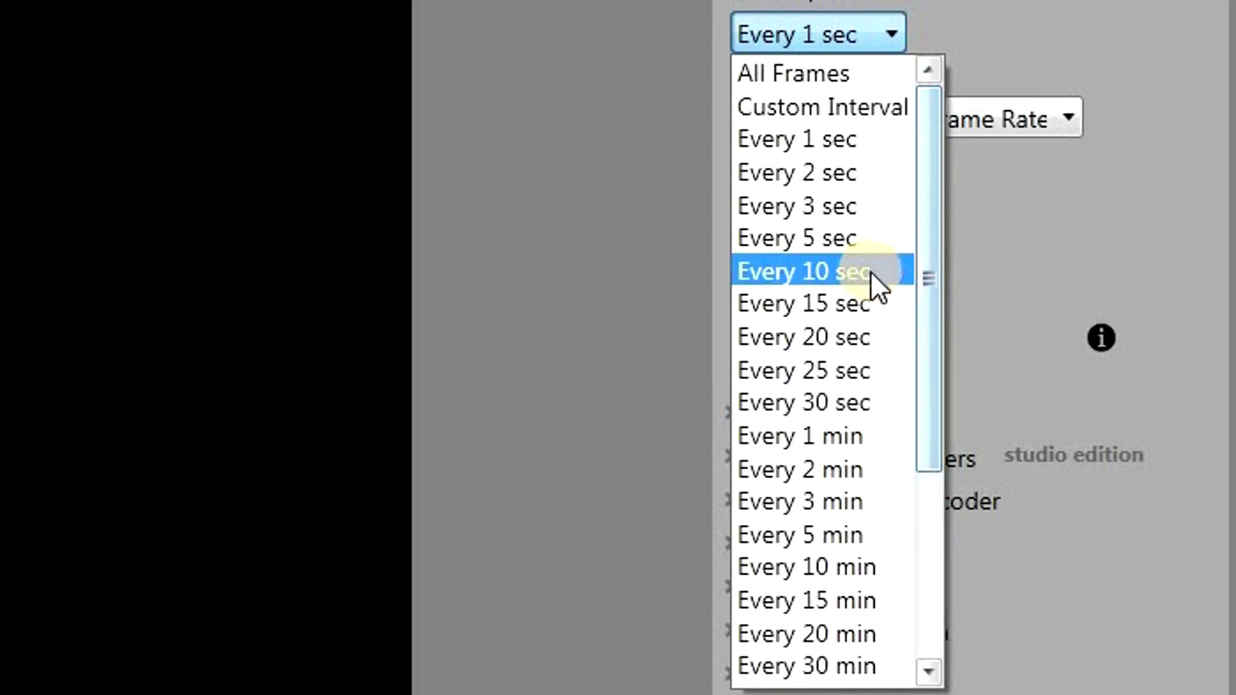
Step: Pick Every 30 sec for Frame Capture, then reopen the frame capture interval list
left_click(868, 394)
scroll(1007, 463, "up", 6)
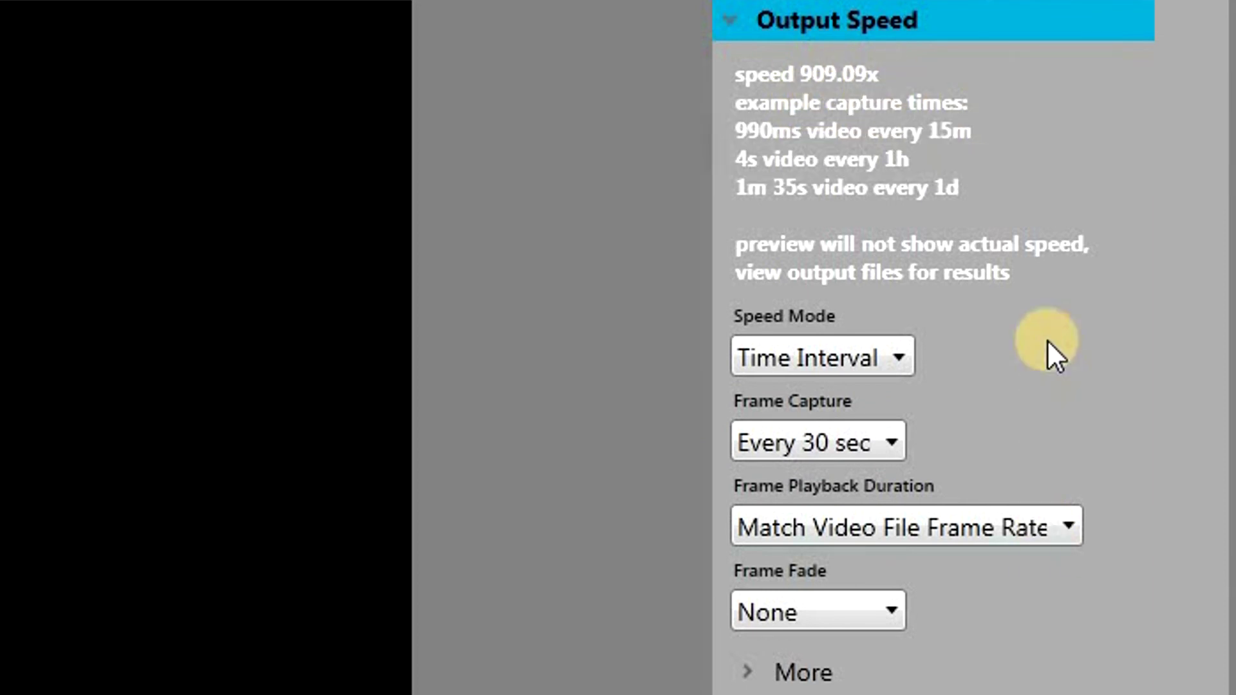
mouse_move(972, 252)
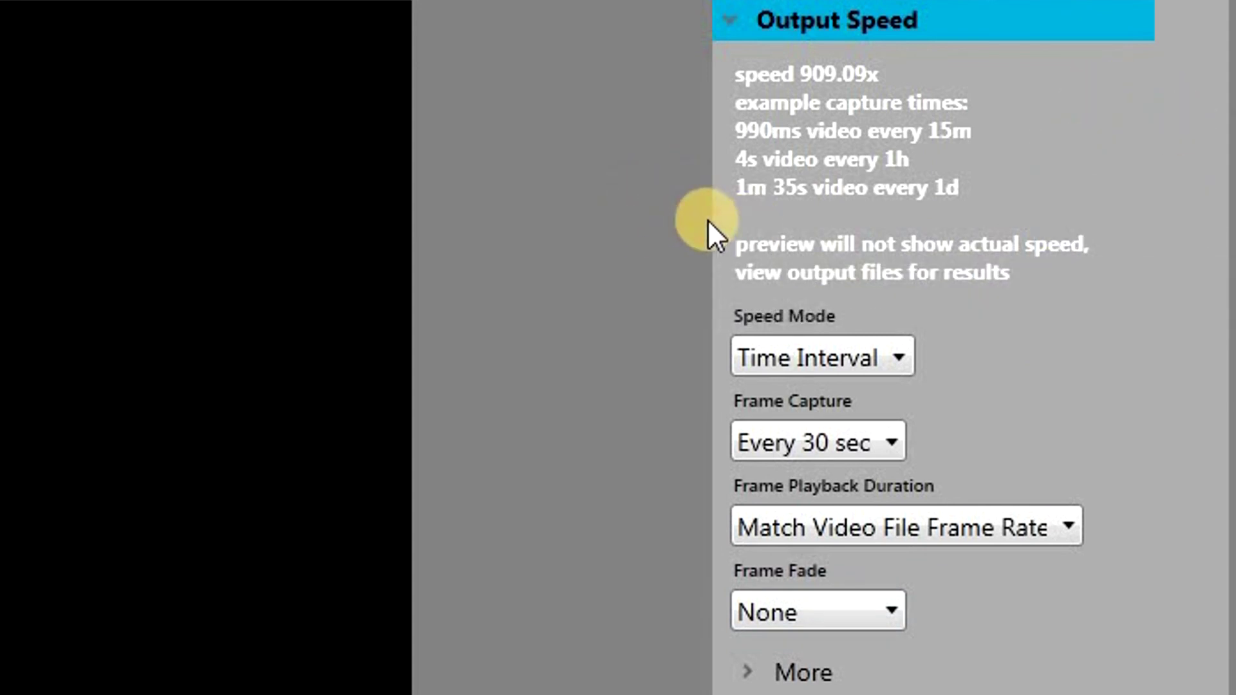
mouse_move(926, 174)
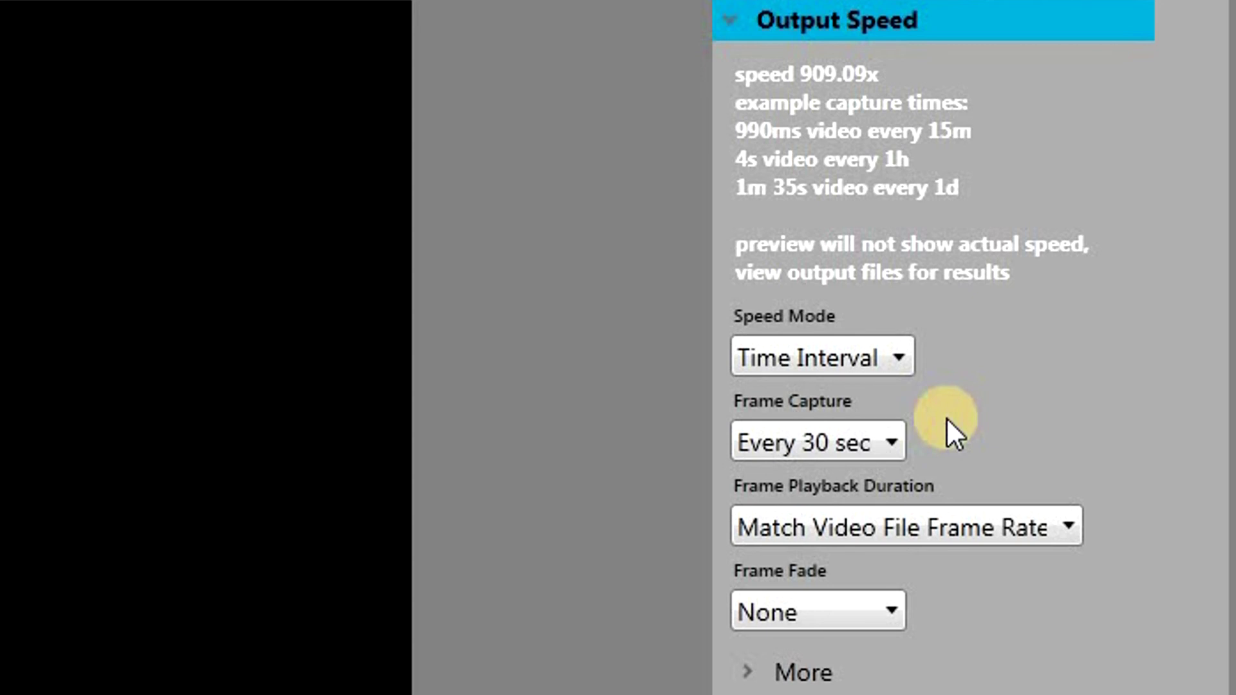
left_click(891, 445)
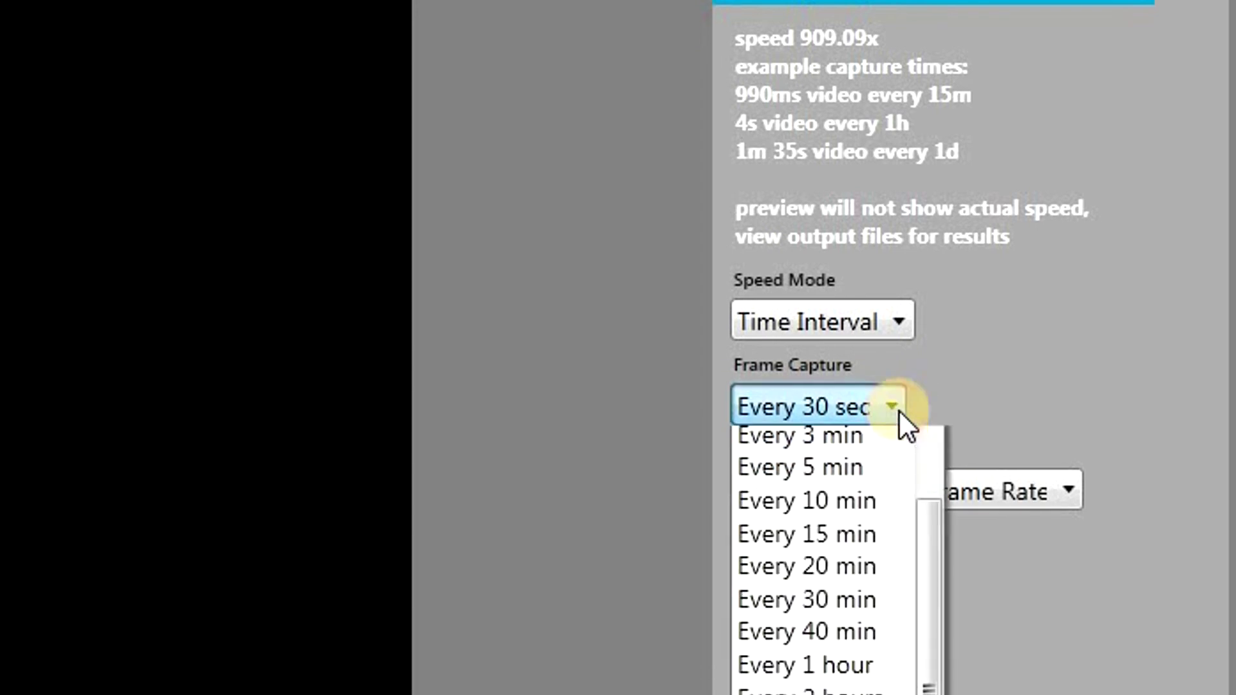
left_click(932, 388)
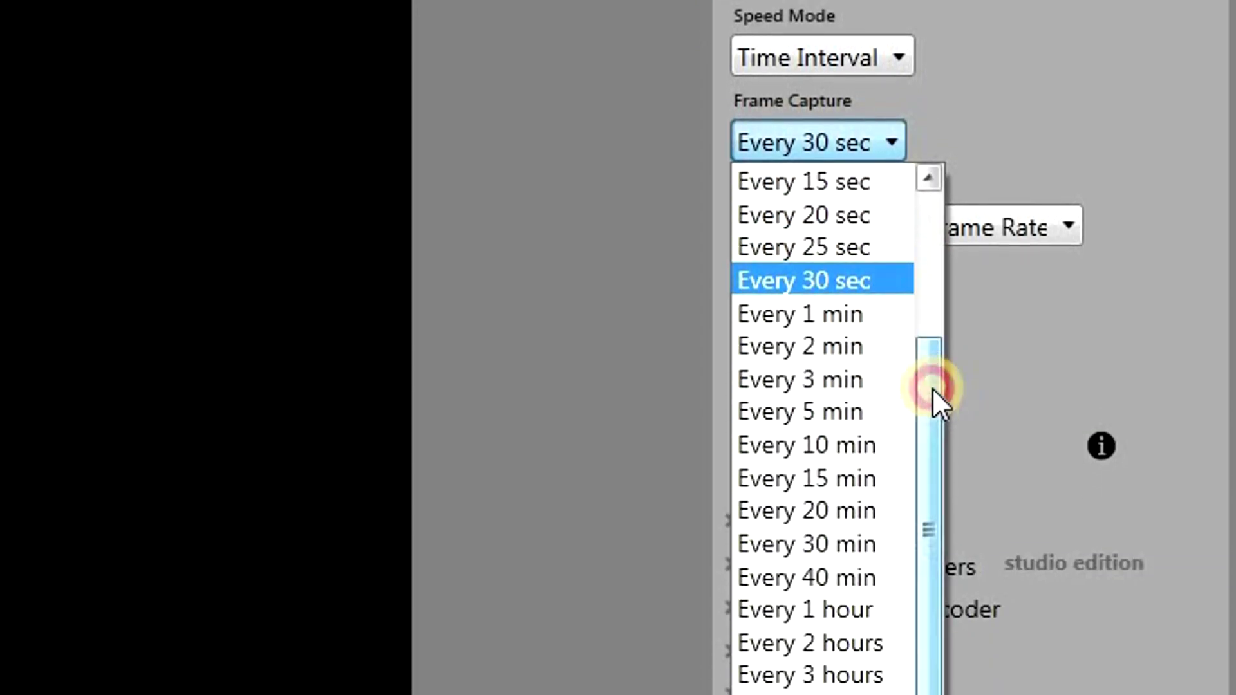
left_click_drag(932, 388, 940, 291)
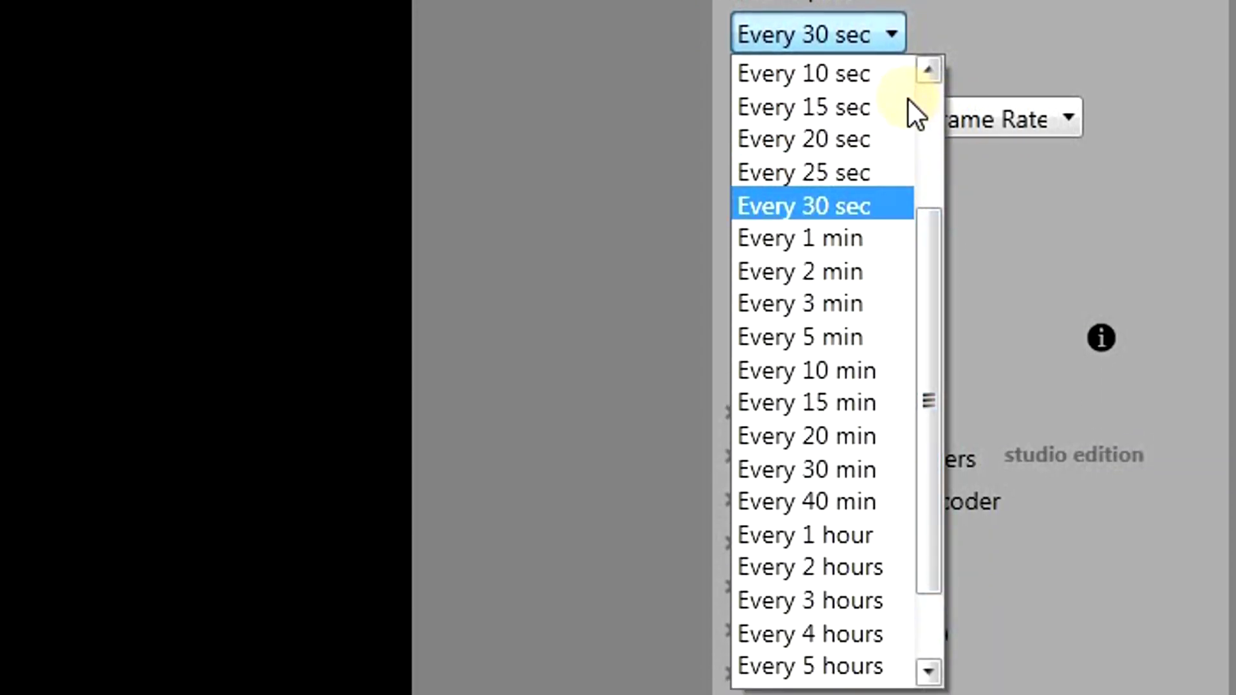
left_click(932, 154)
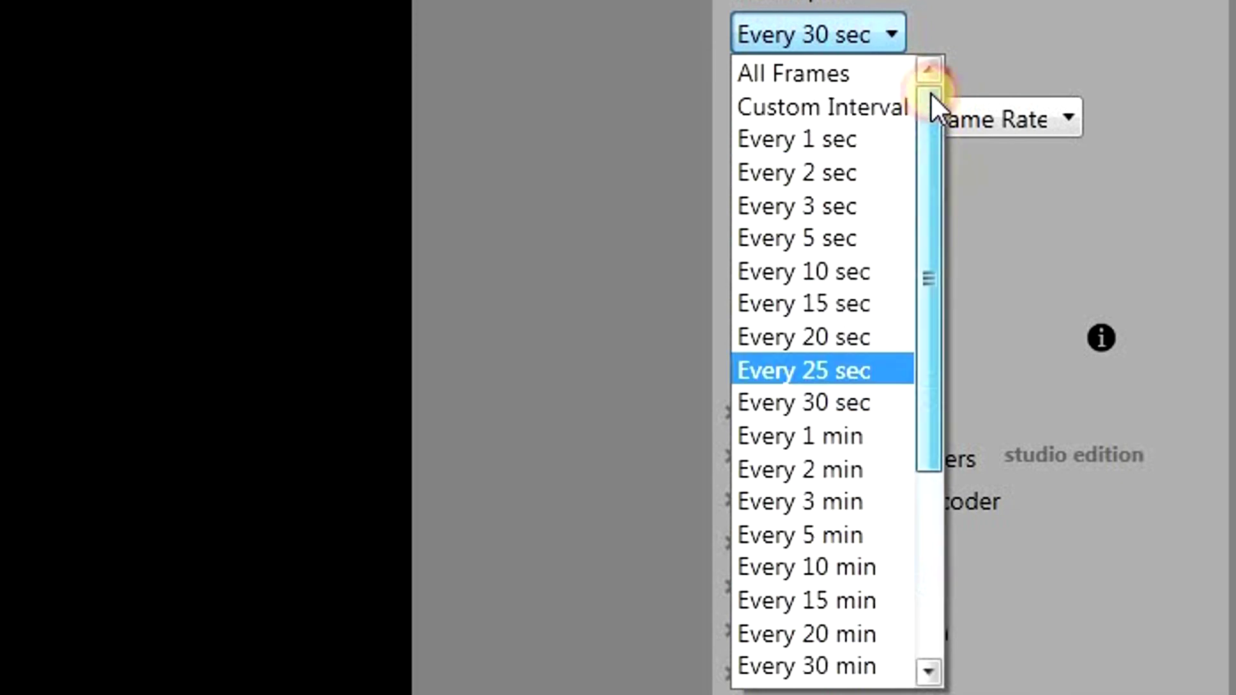
Step: Switch Frame Capture to a Custom Interval of 792 ms, giving 24.00x speed
left_click(841, 120)
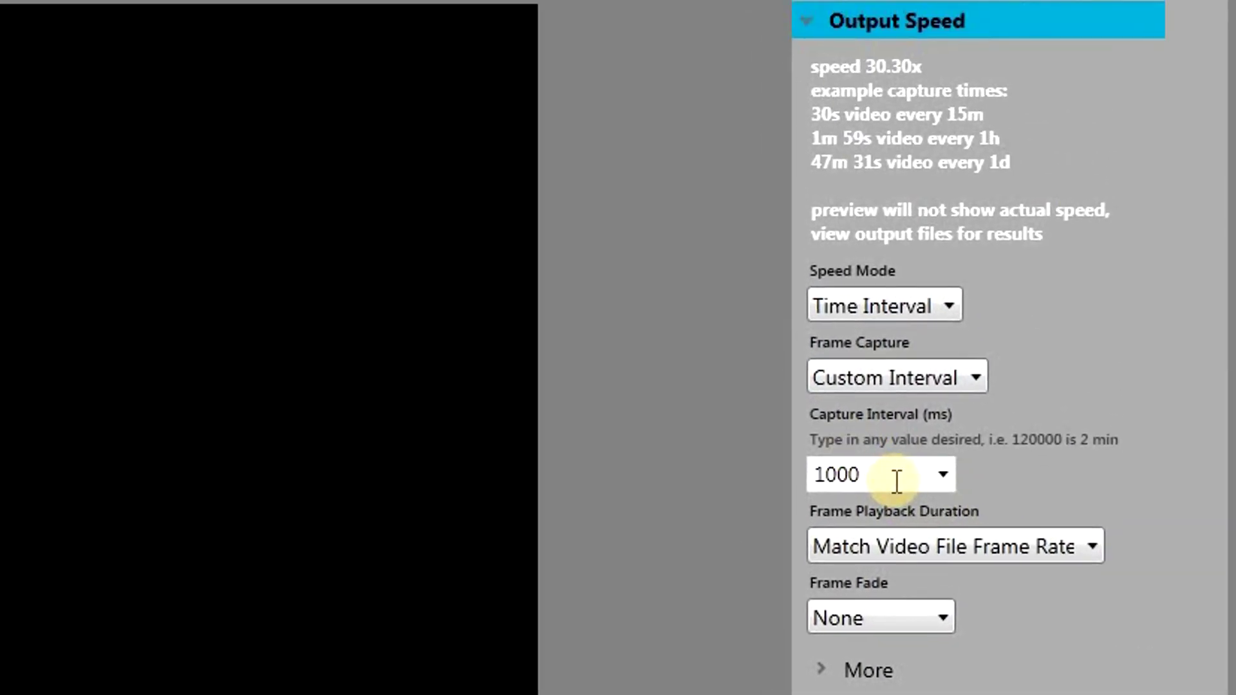
left_click_drag(869, 475, 767, 482)
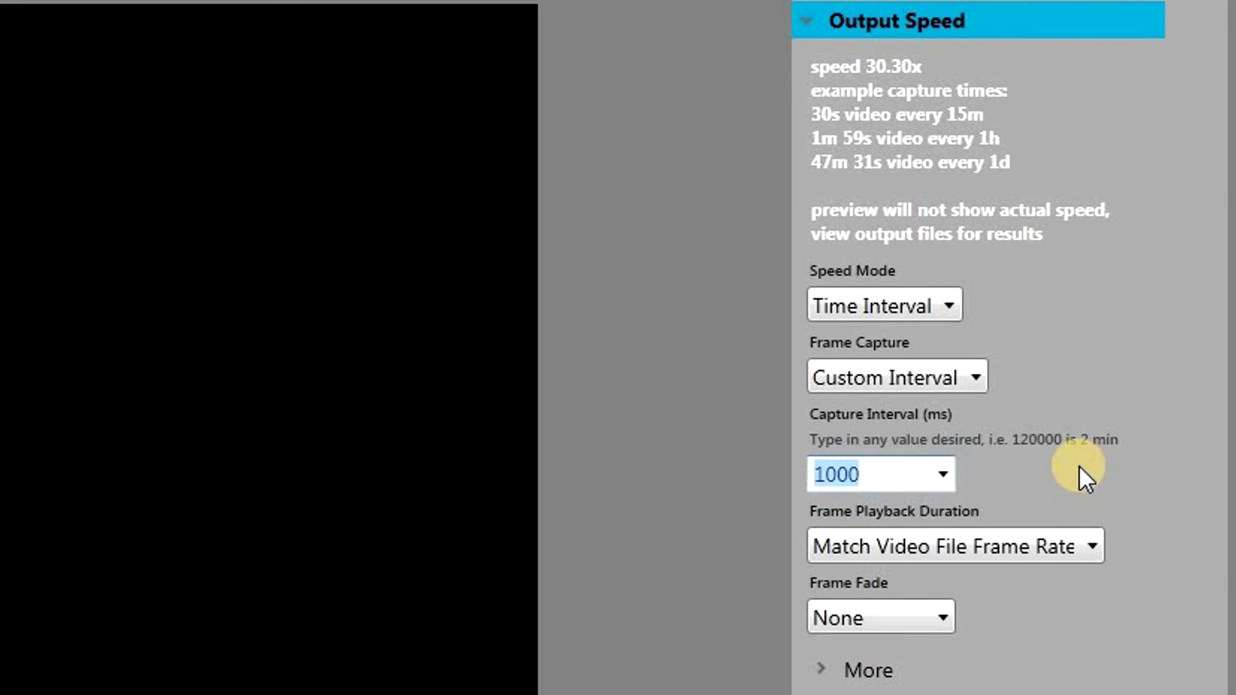
type("792")
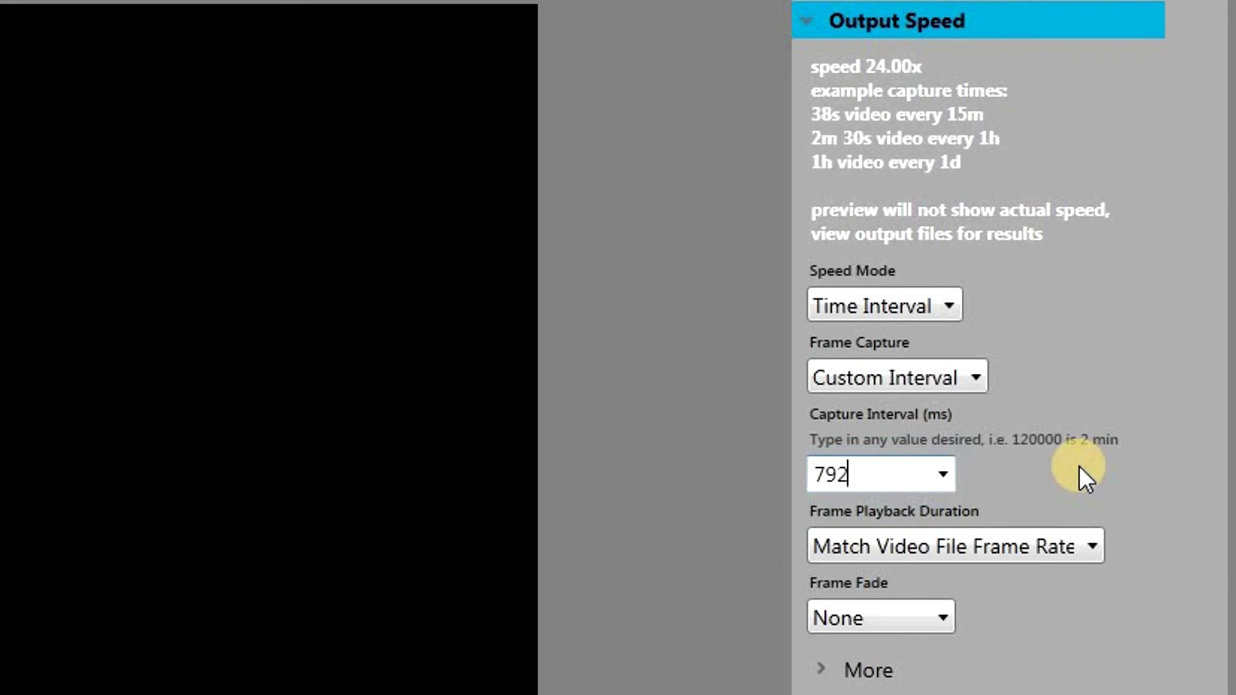
mouse_move(820, 184)
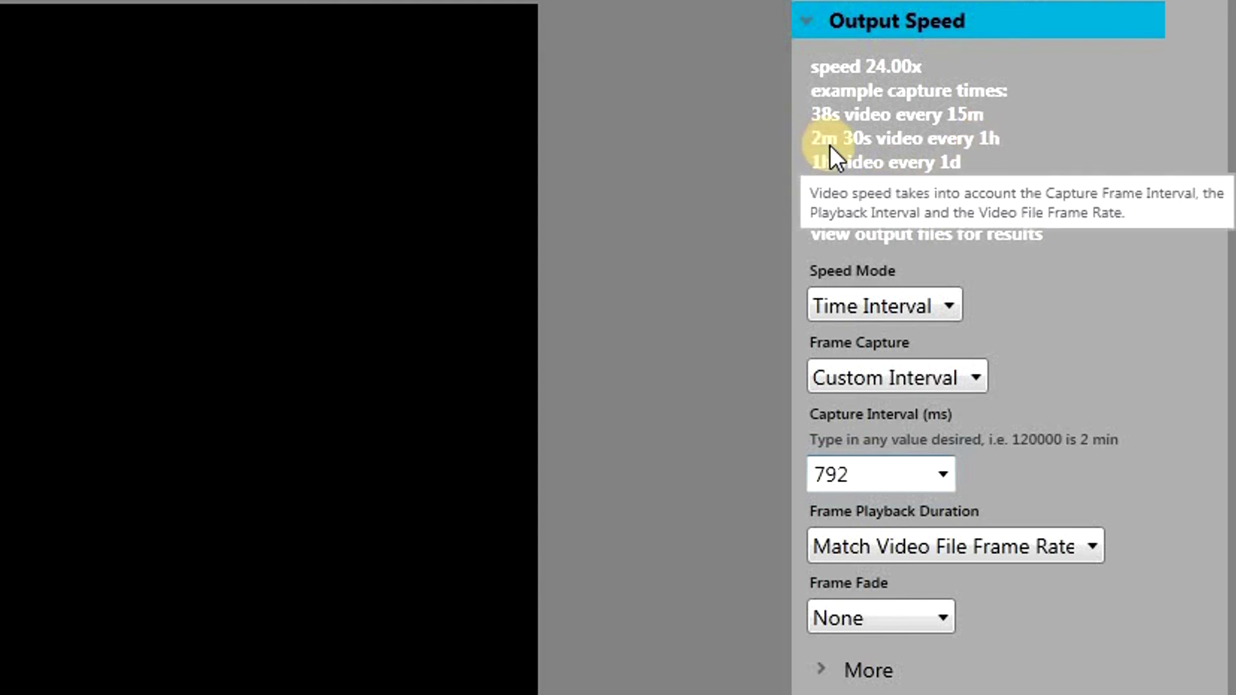
left_click(823, 671)
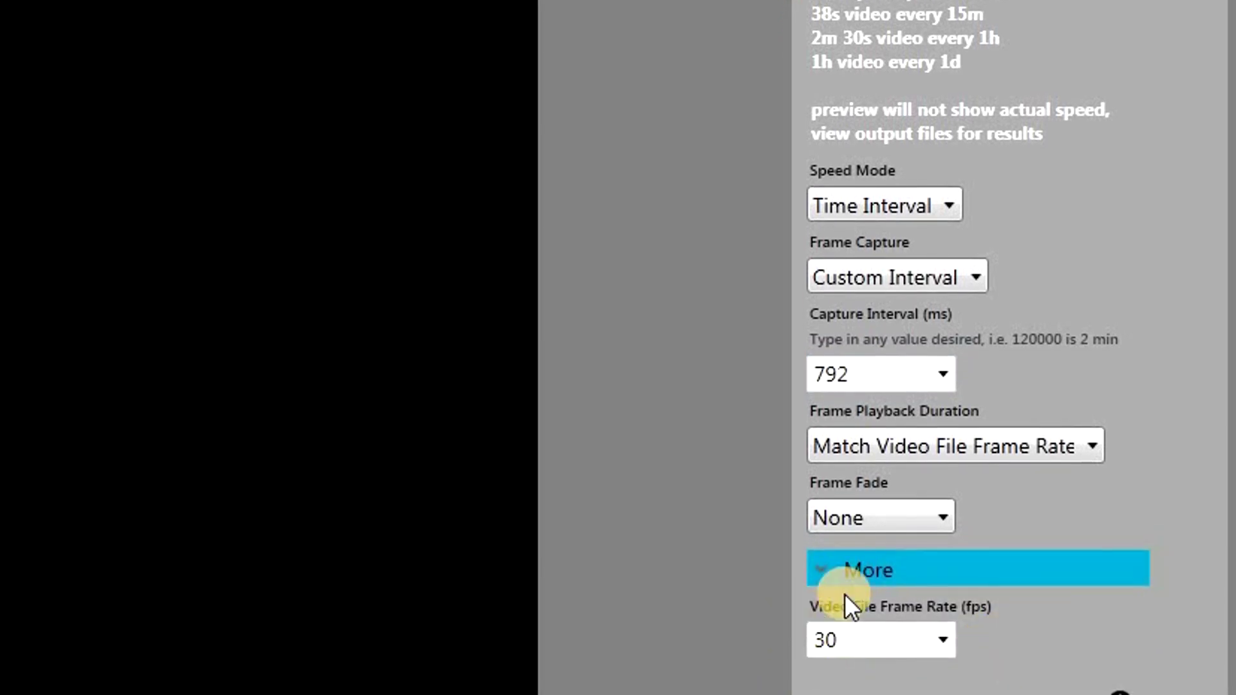
left_click(816, 573)
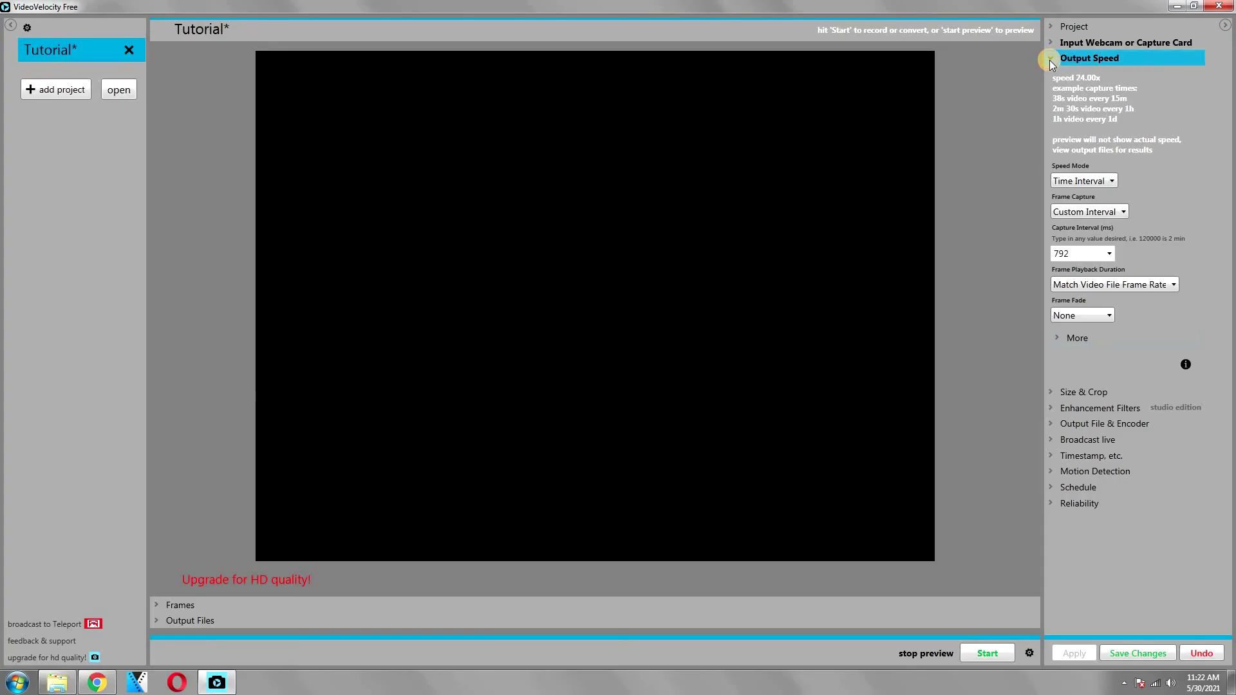
Step: Check Size & Crop and Enhancement Filters, leaving Increase sharpness off and all sections collapsed
left_click(1050, 59)
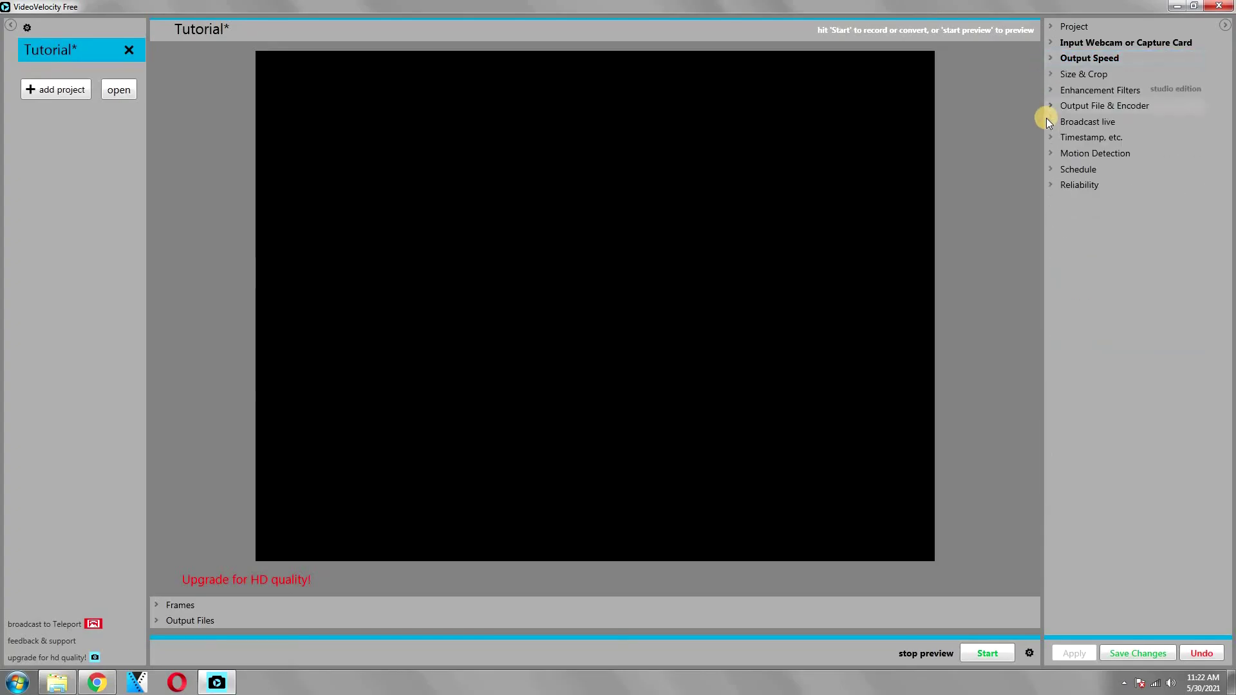
left_click(1049, 72)
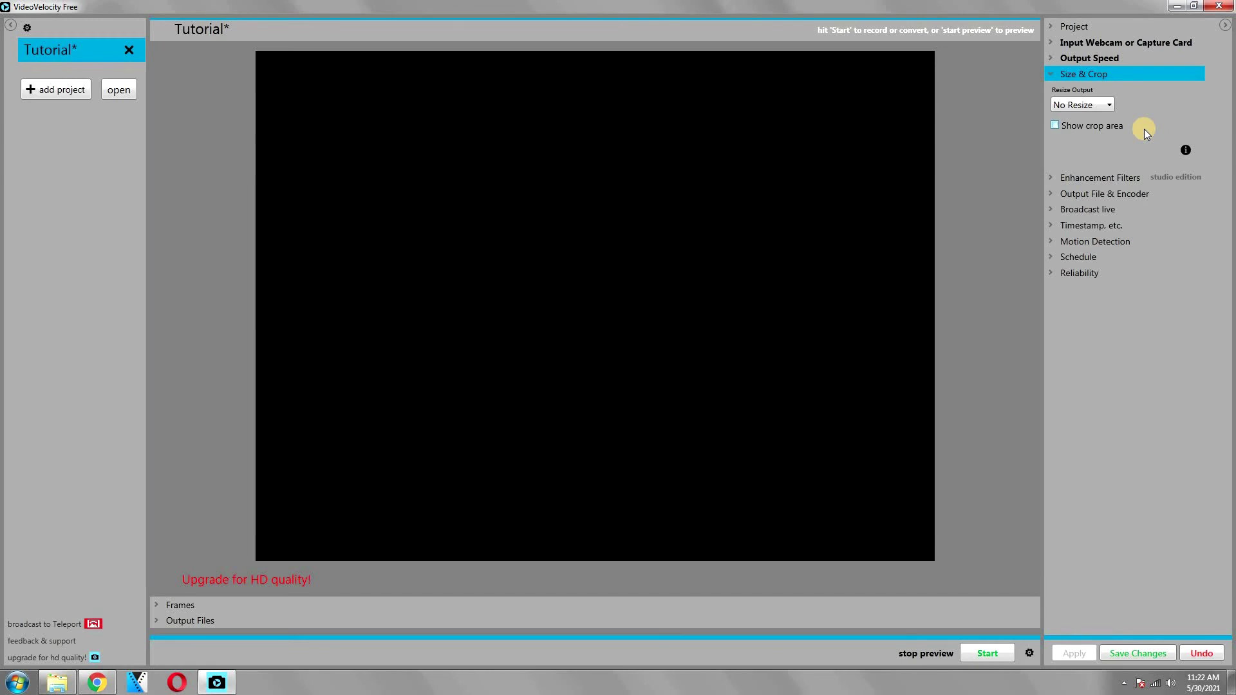
left_click(1049, 73)
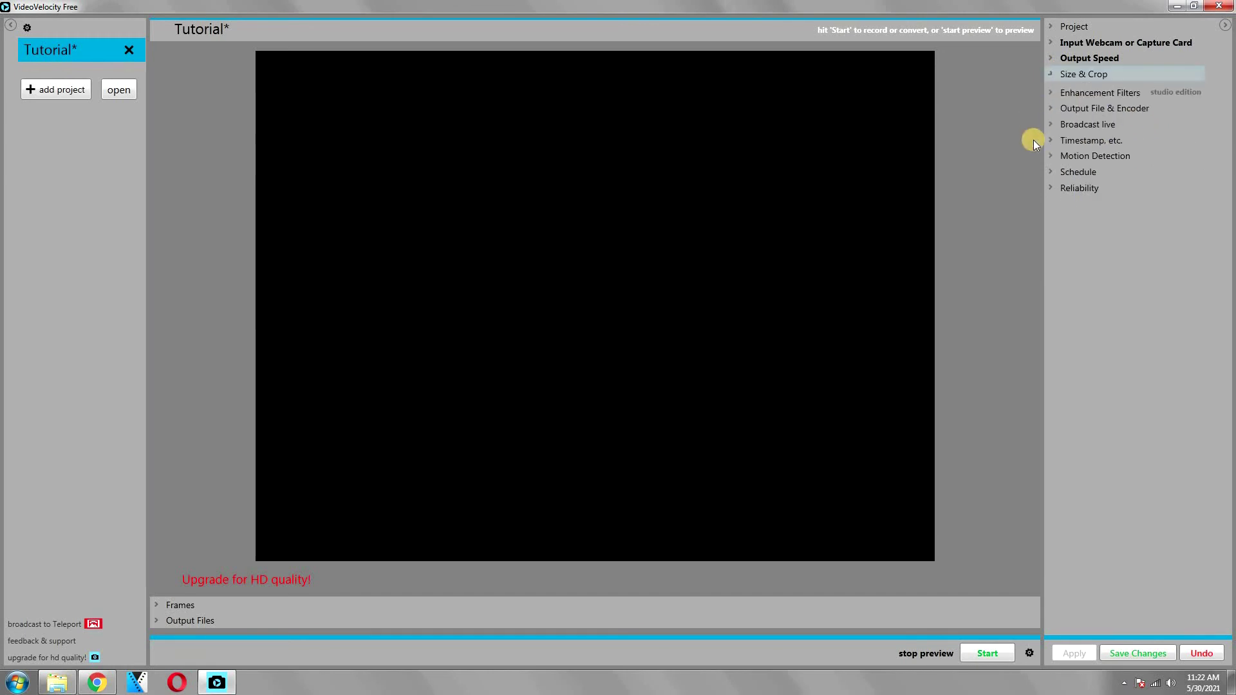
left_click(1051, 90)
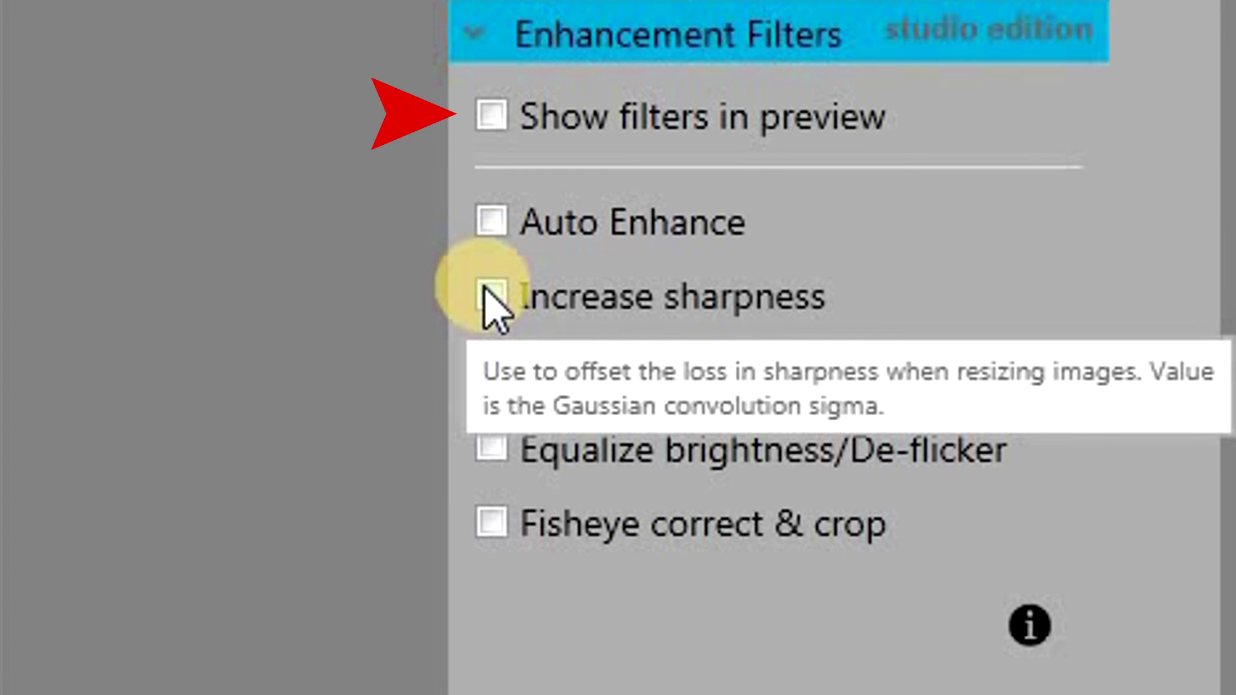
left_click(493, 298)
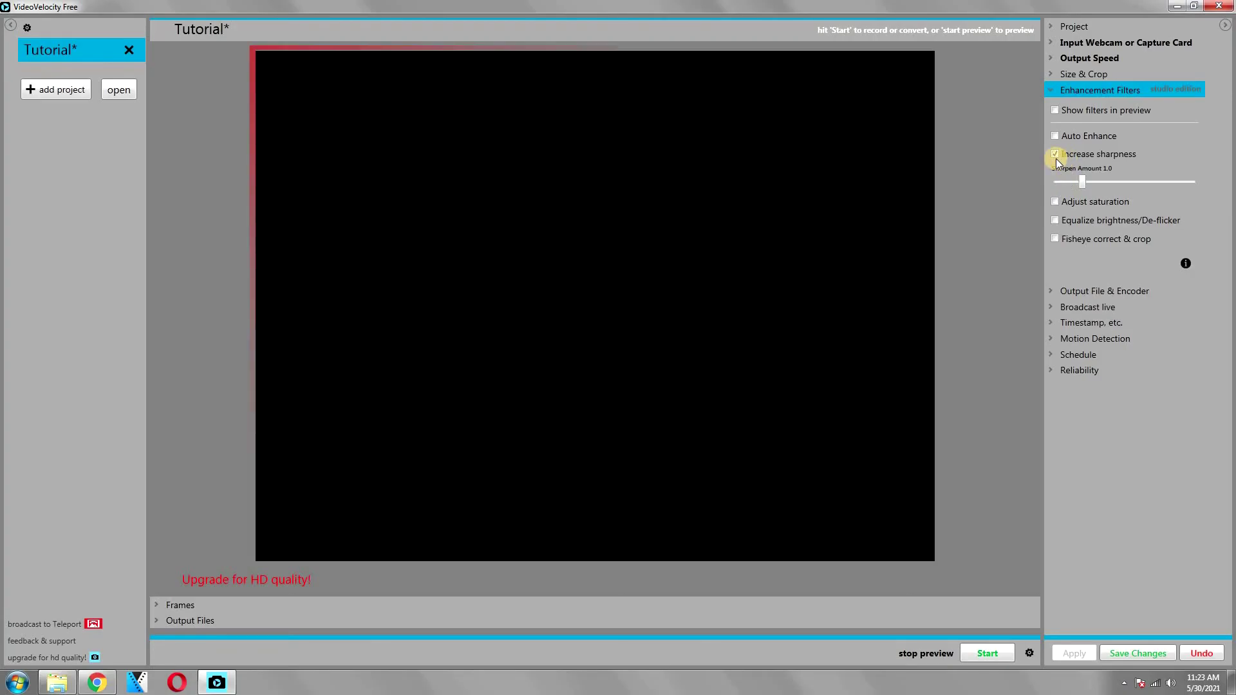
left_click(491, 297)
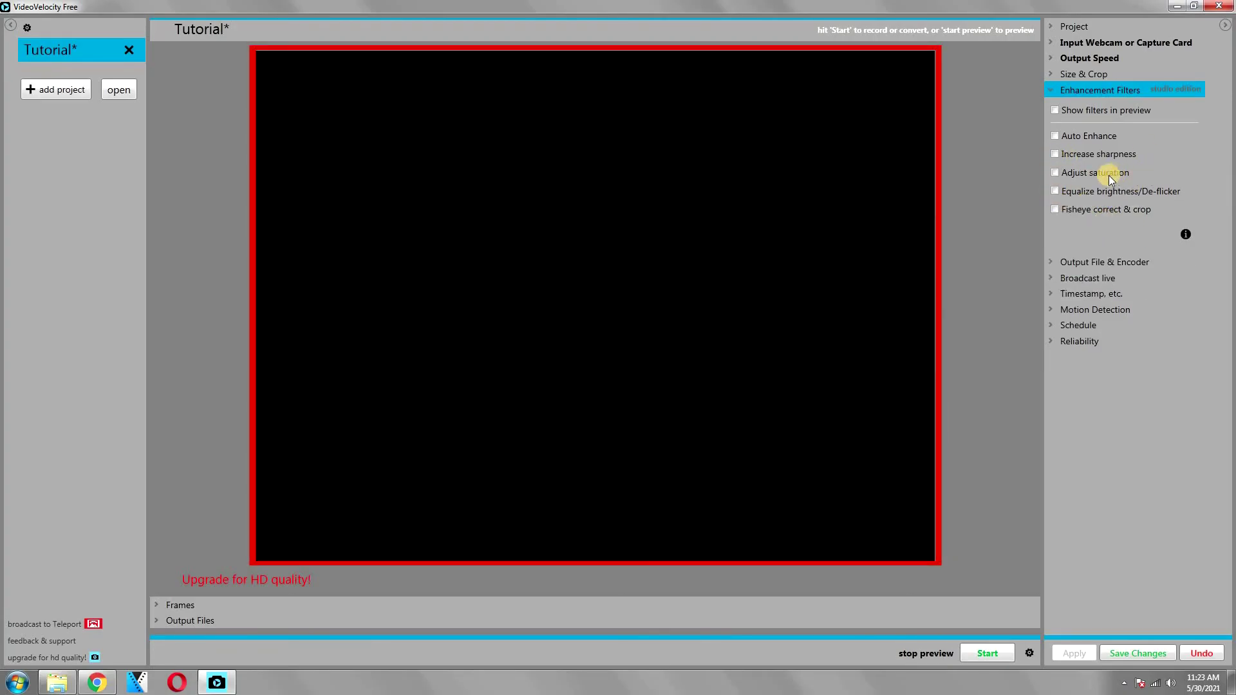
left_click(1050, 91)
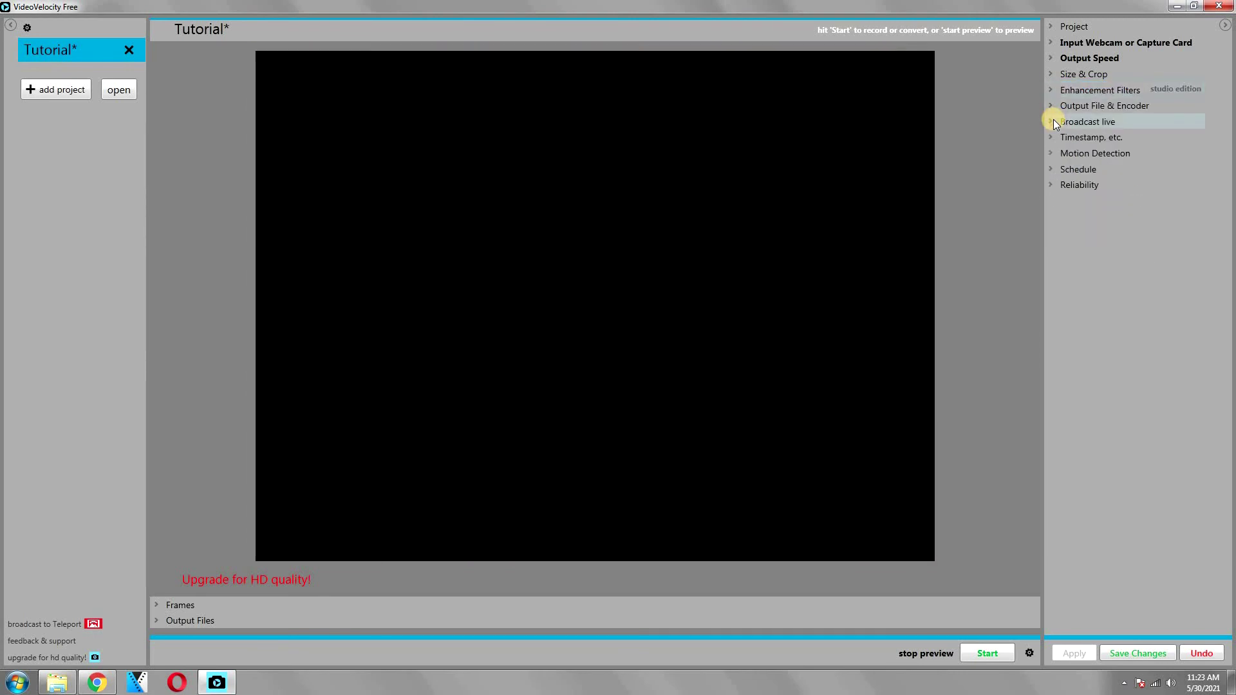
Step: Set 'Start New Video File Every (hours)' to 4 in Output File & Encoder, then collapse it
left_click(1050, 105)
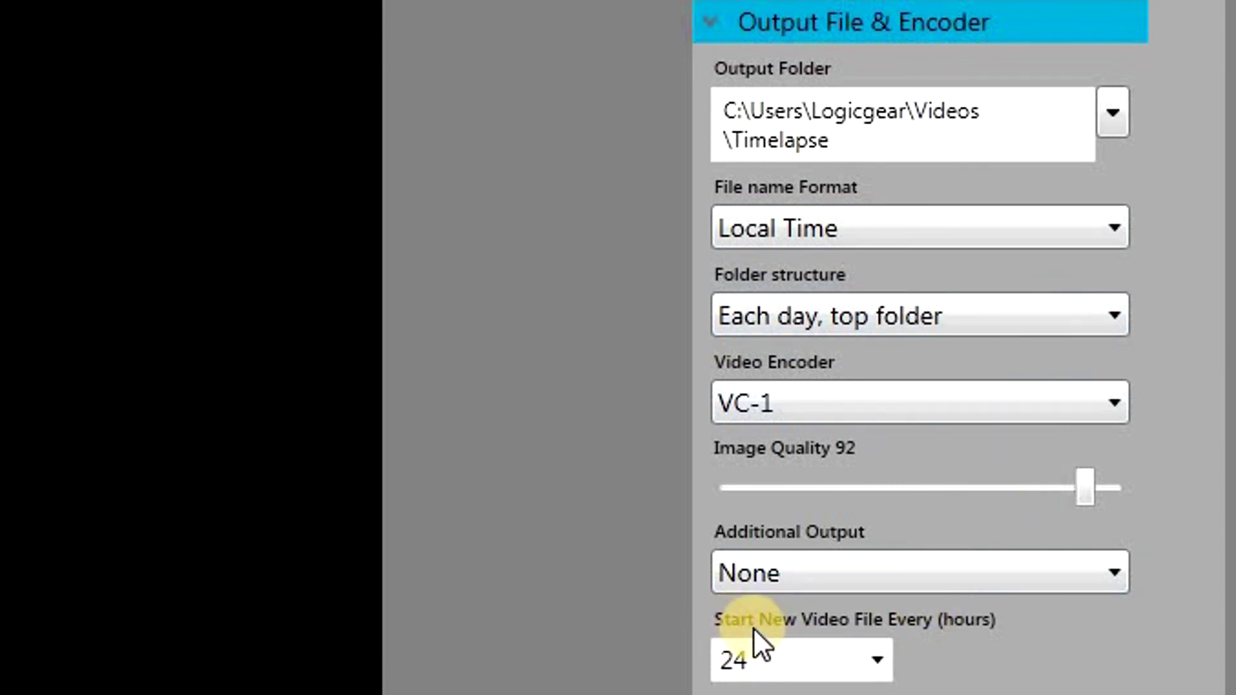
mouse_move(883, 643)
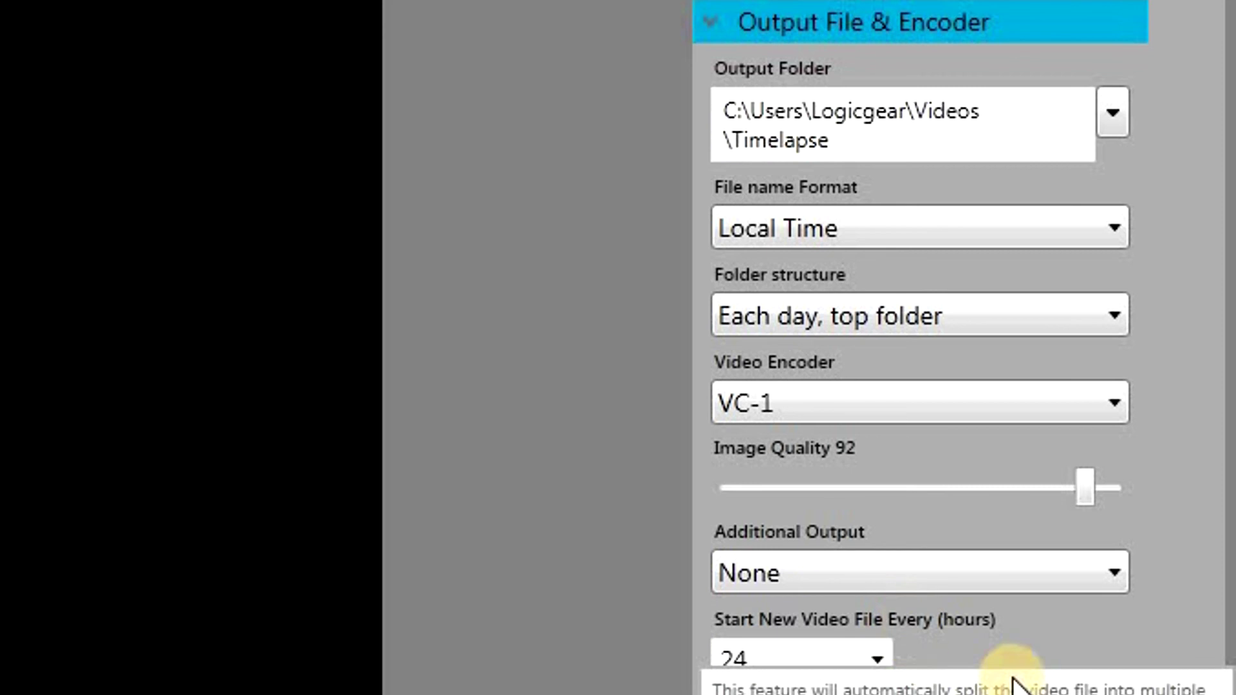
left_click(879, 660)
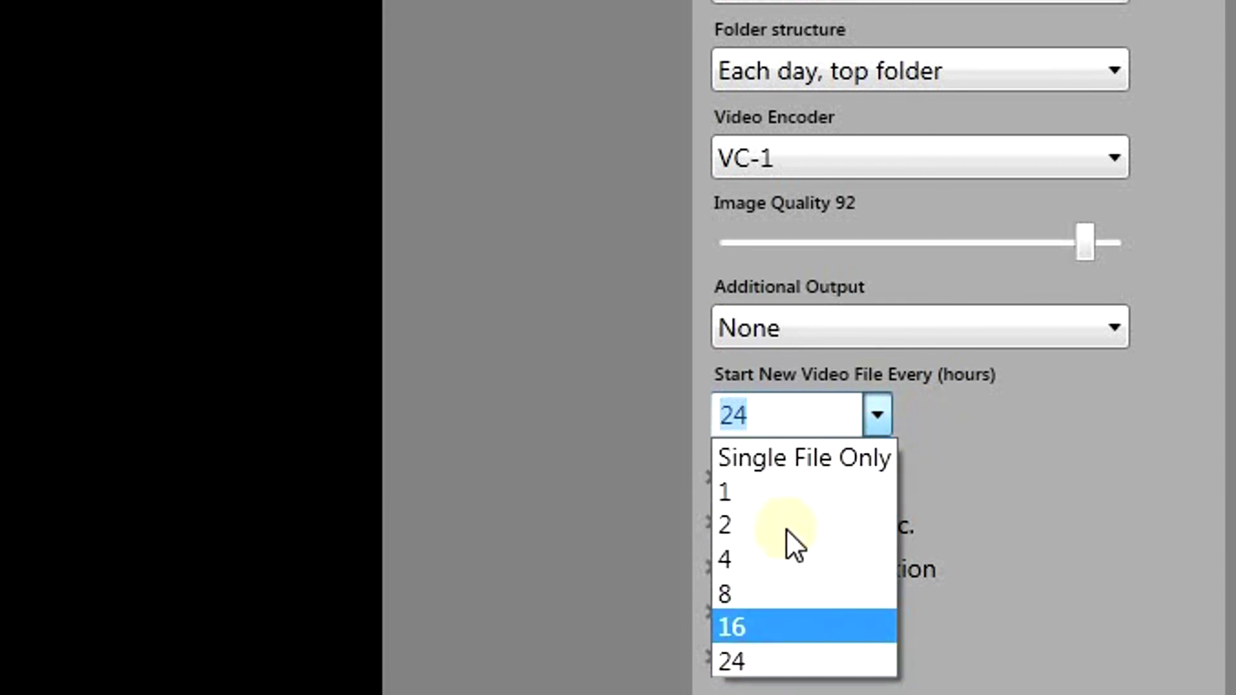
left_click(781, 557)
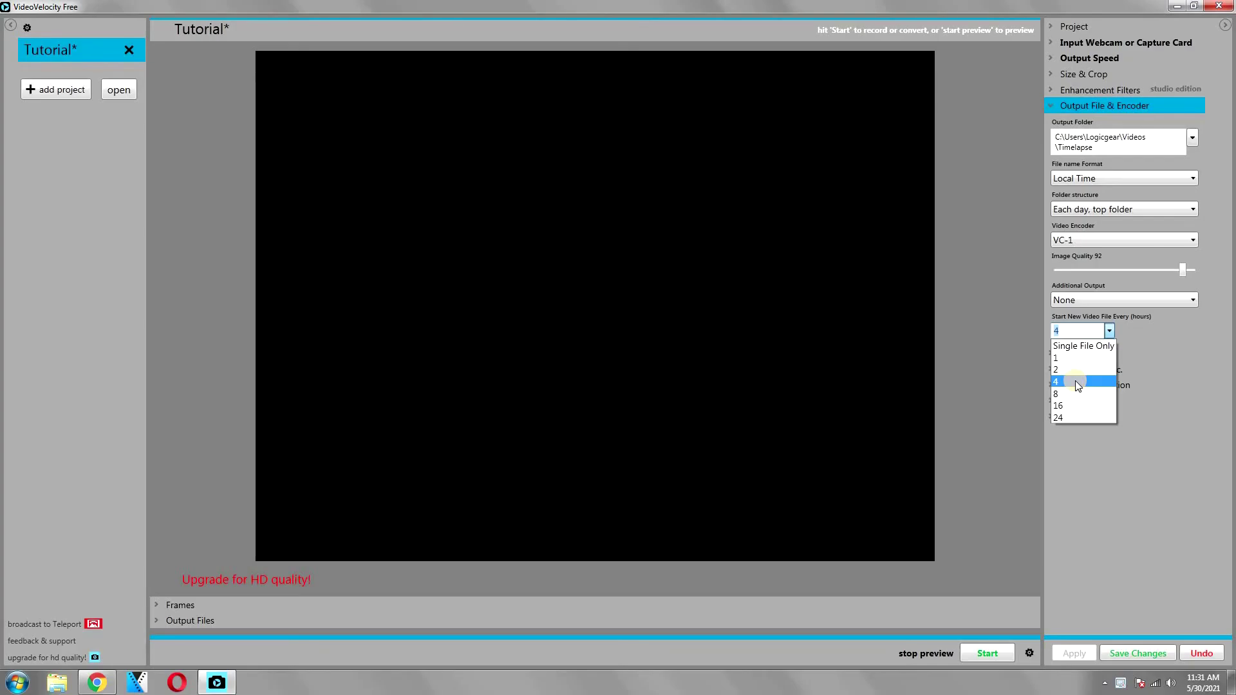
left_click(1173, 326)
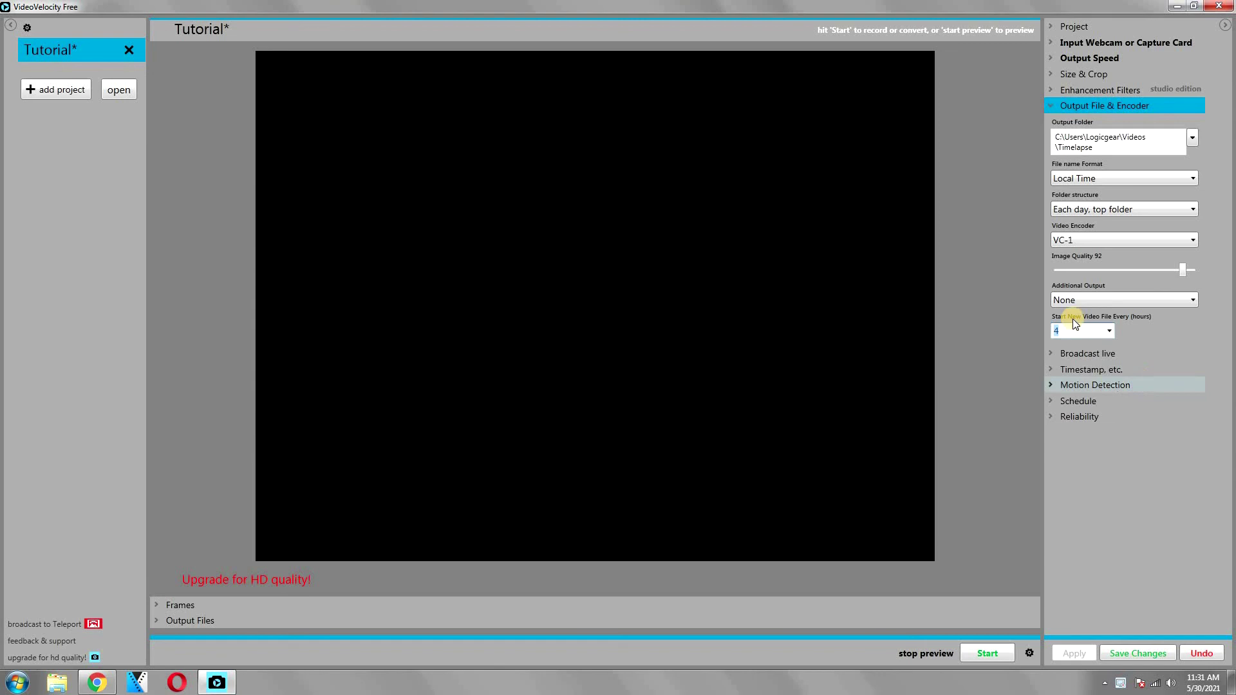
left_click(1052, 107)
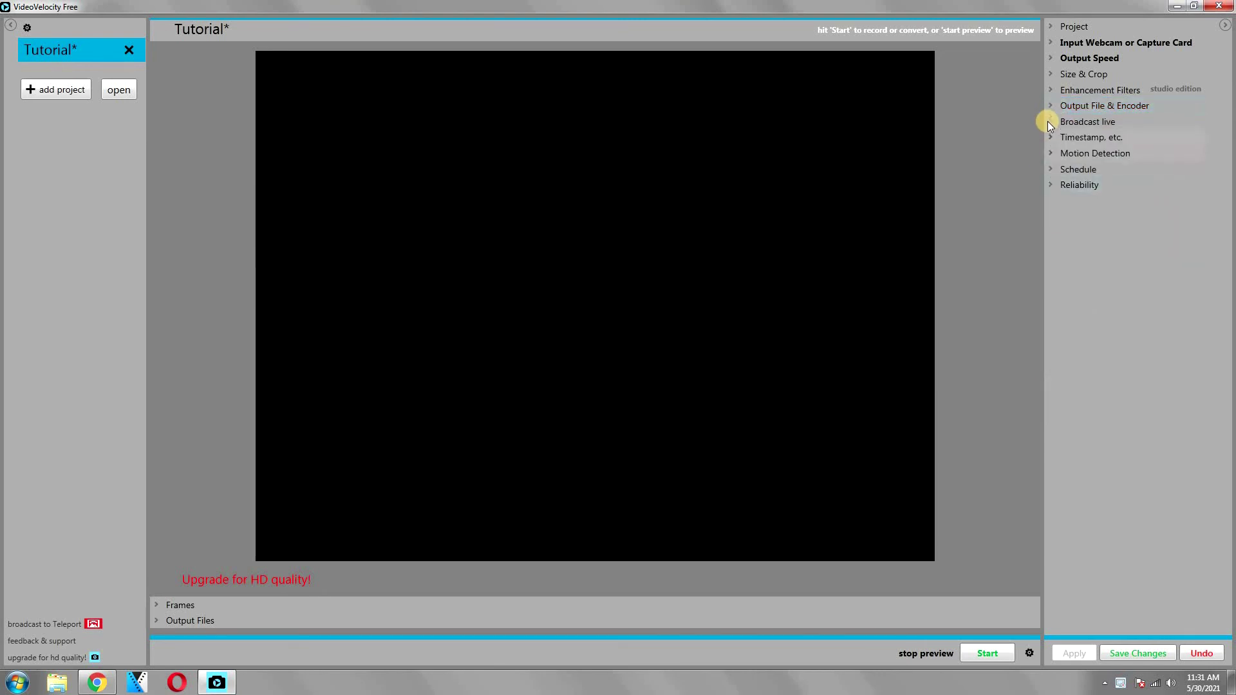
Step: Glance at the live broadcast settings, then bring up the Timestamp settings
left_click(1052, 121)
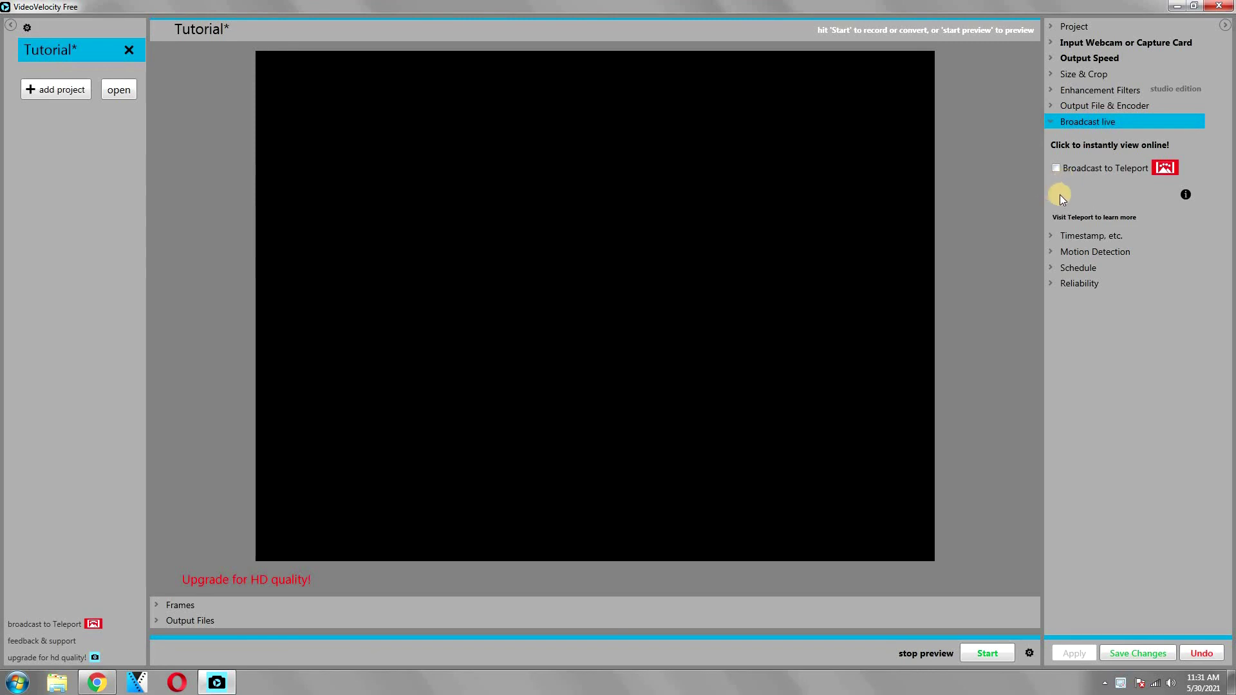
left_click(1048, 121)
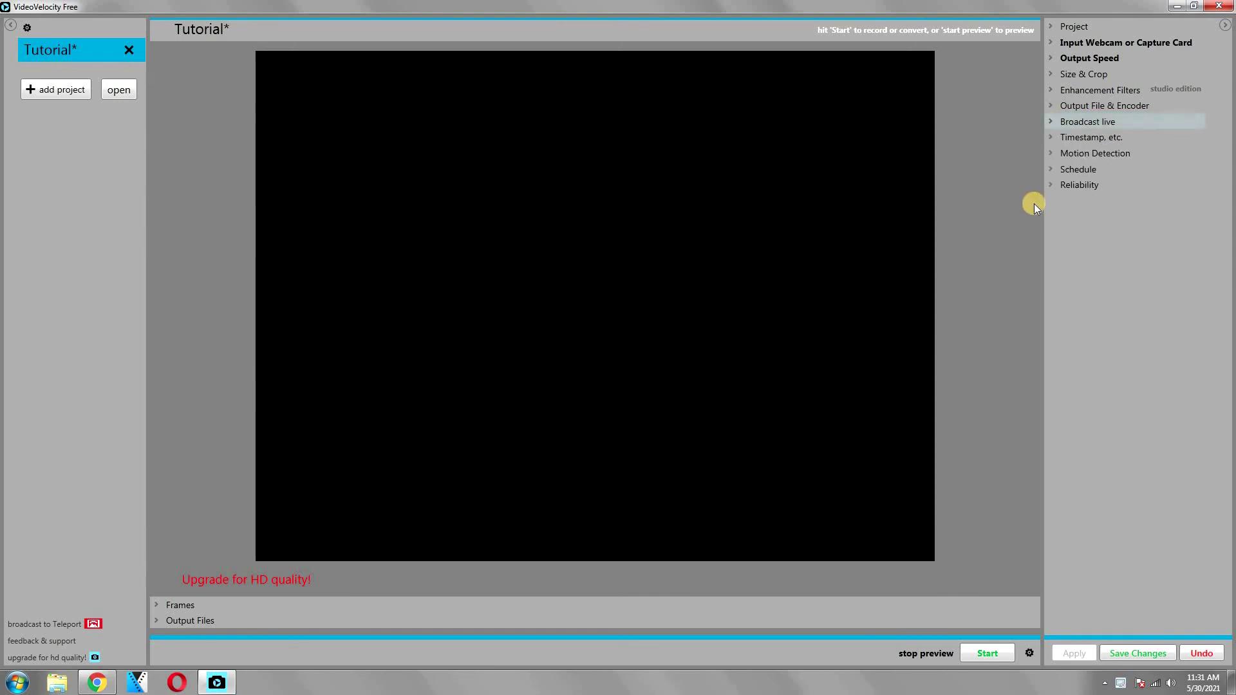
left_click(1049, 134)
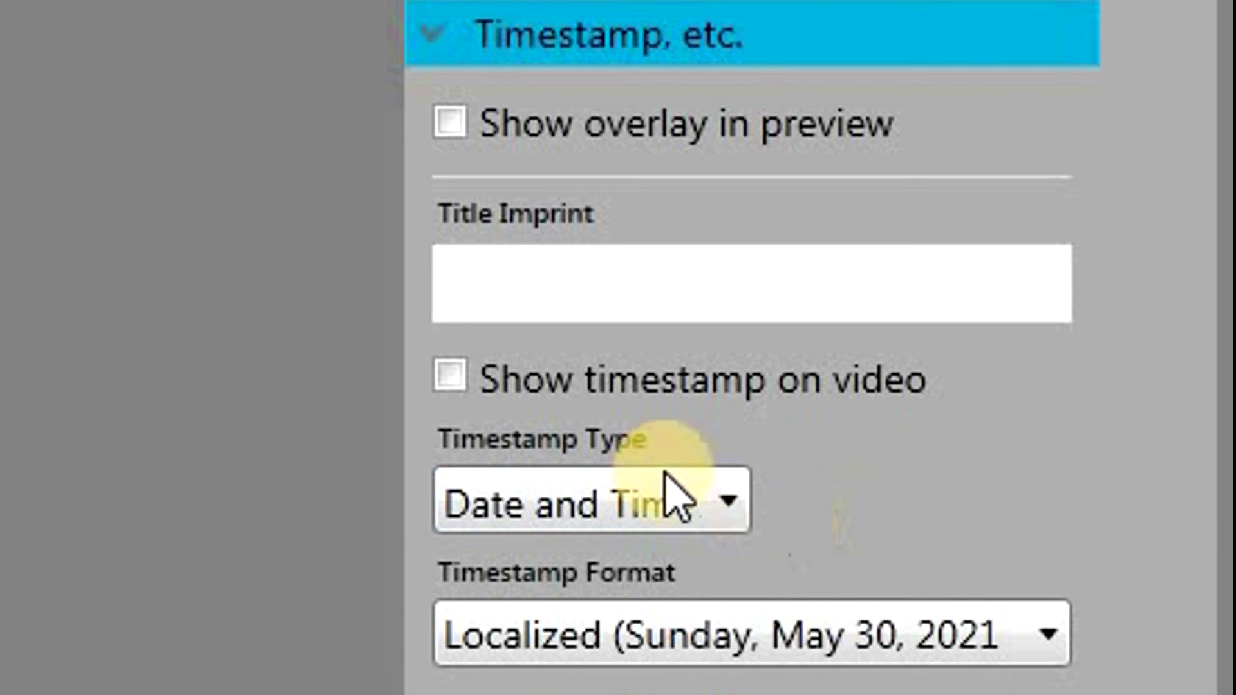
Step: Try the date-and-time overlay in preview and on video, then switch both off
left_click(442, 134)
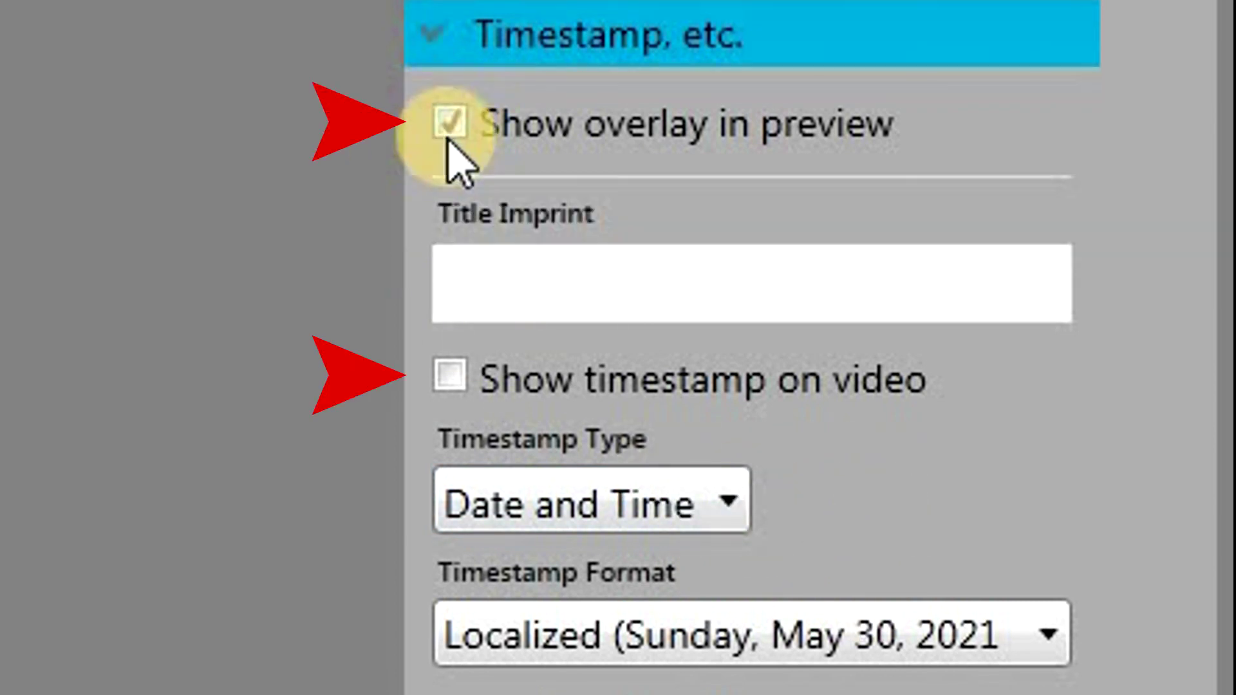
left_click(750, 657)
left_click(751, 657)
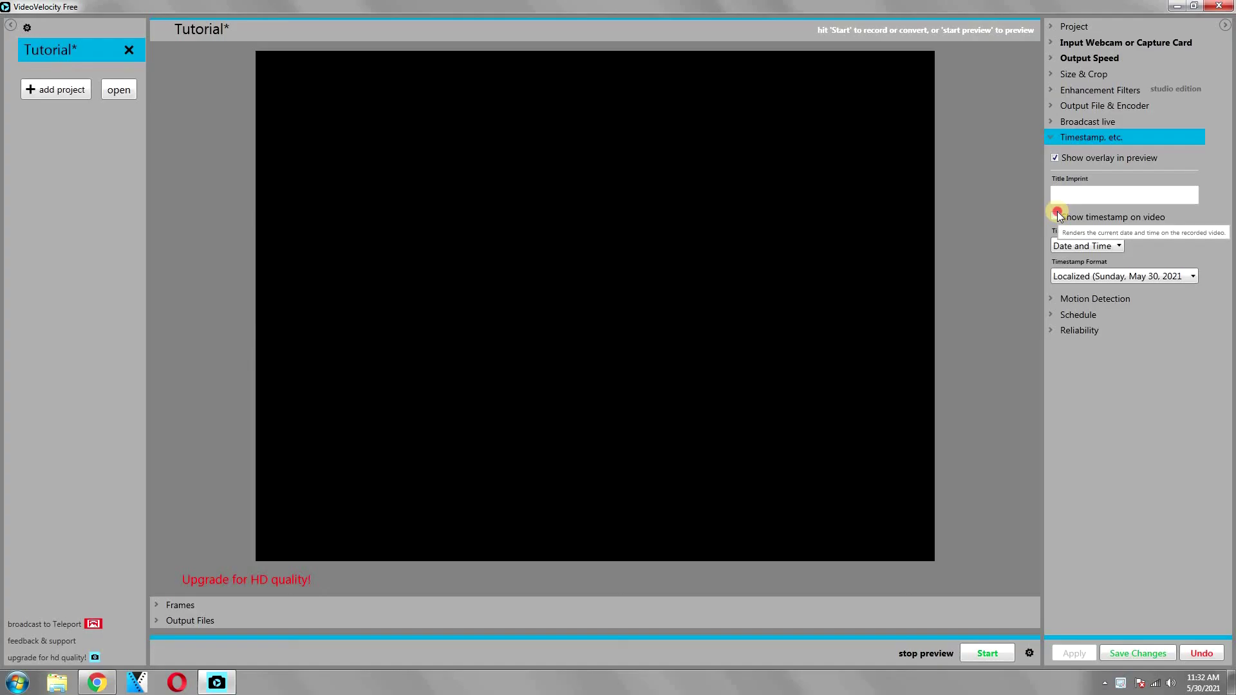
left_click(450, 376)
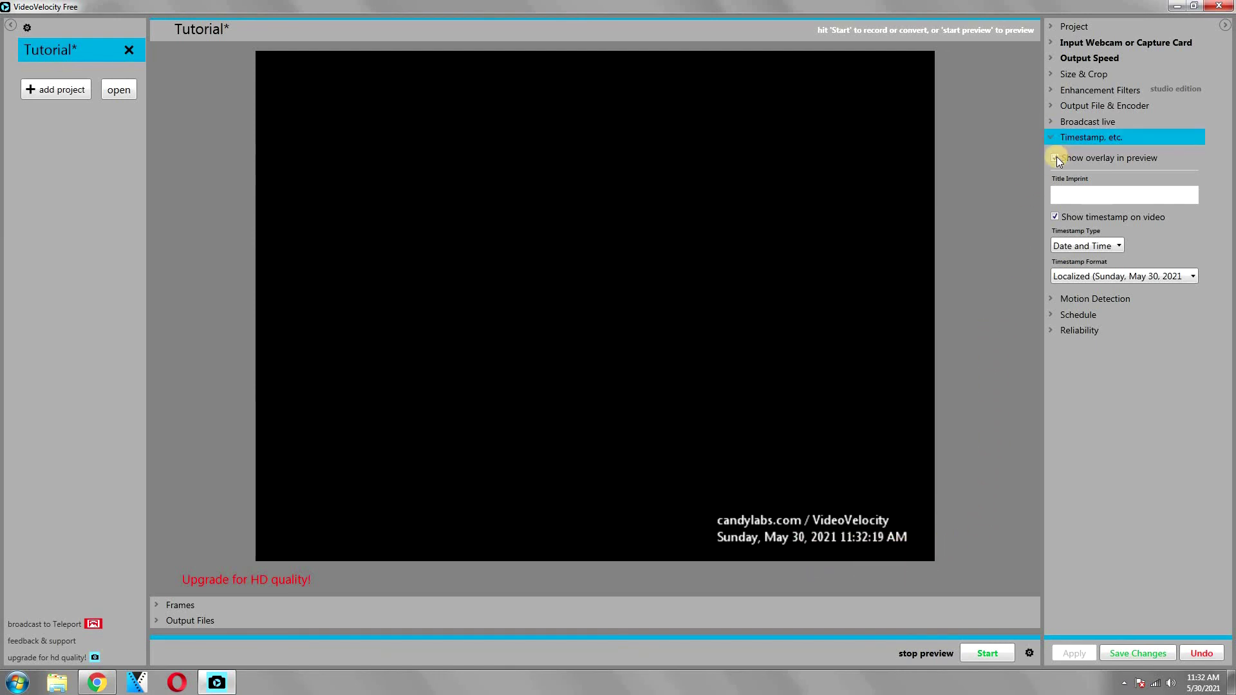
left_click(1056, 197)
left_click(1055, 216)
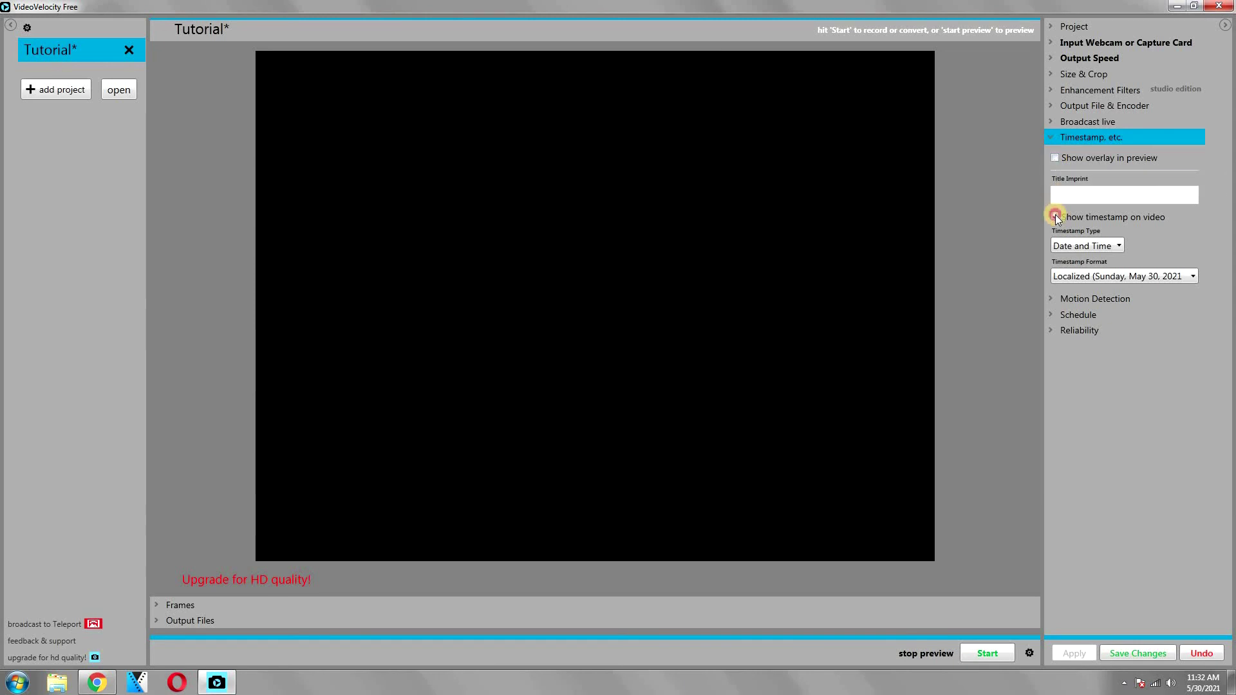
Step: Close Timestamp and keep the motion detection mode at No Motion Detection
left_click(1049, 138)
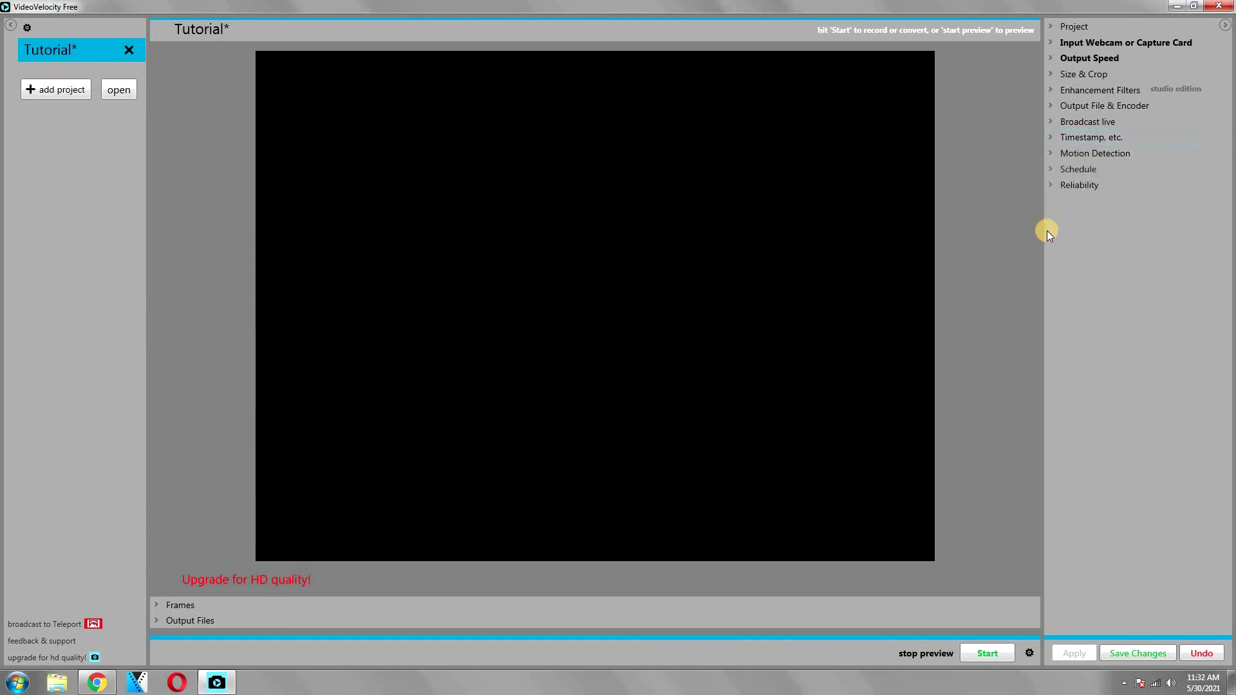
left_click(1052, 151)
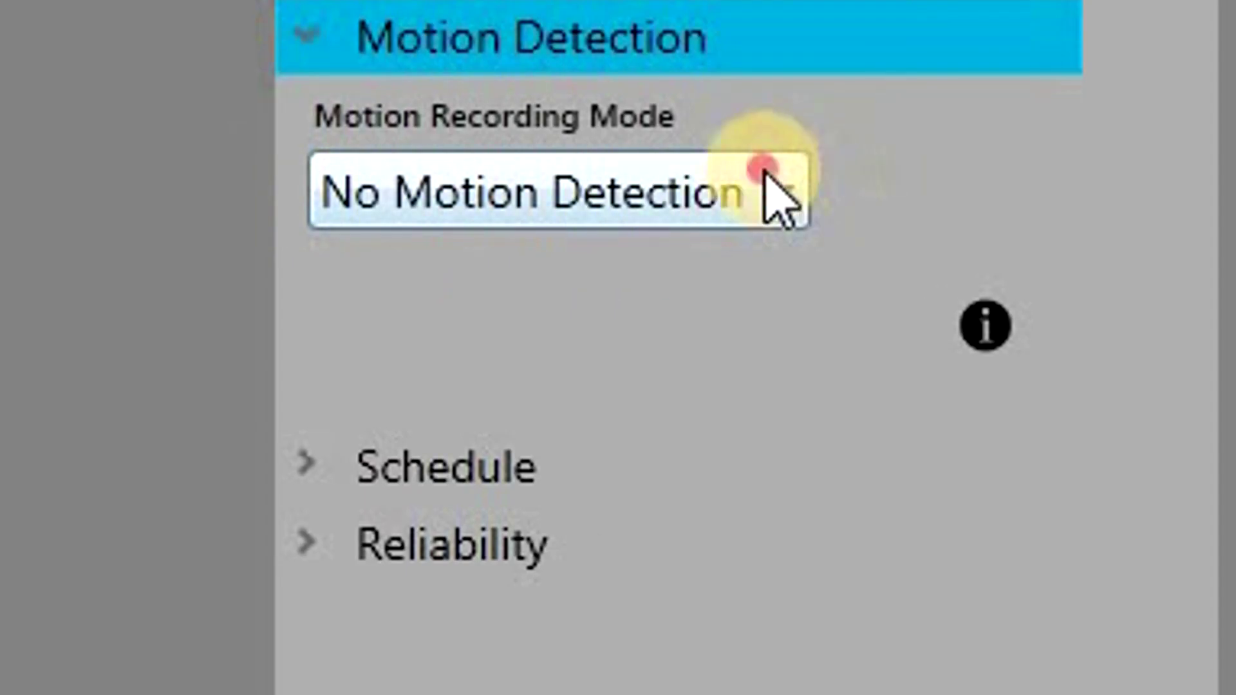
left_click(766, 169)
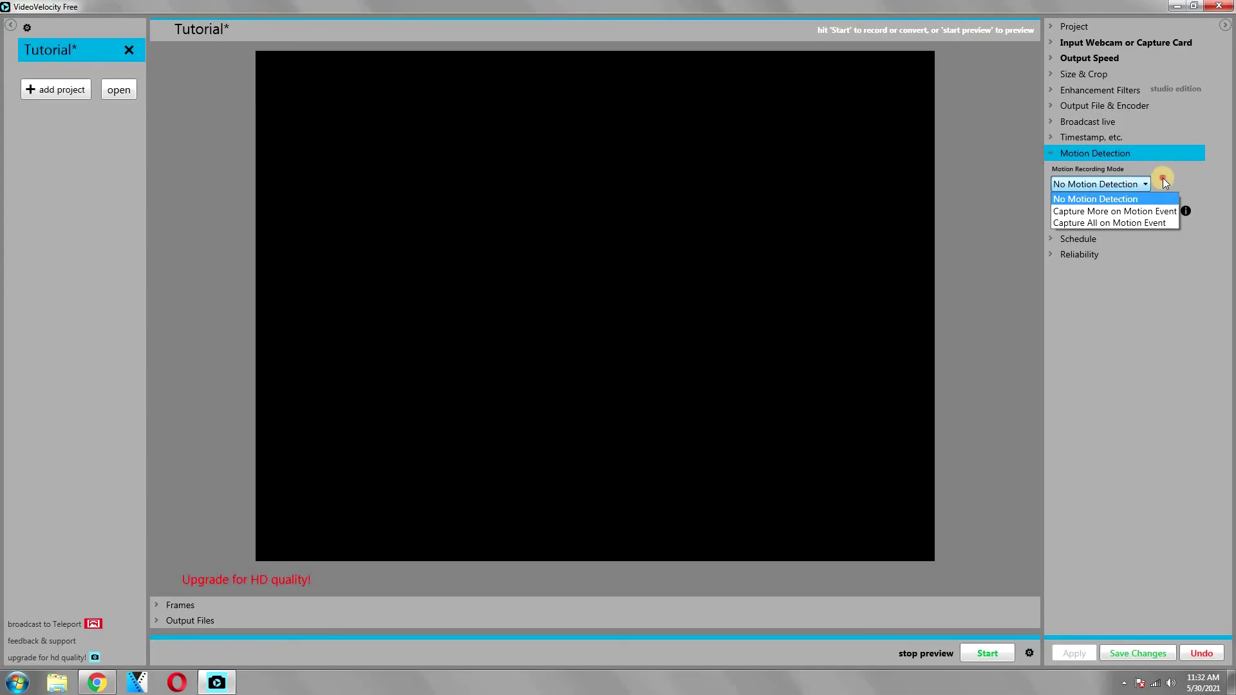
left_click(1138, 200)
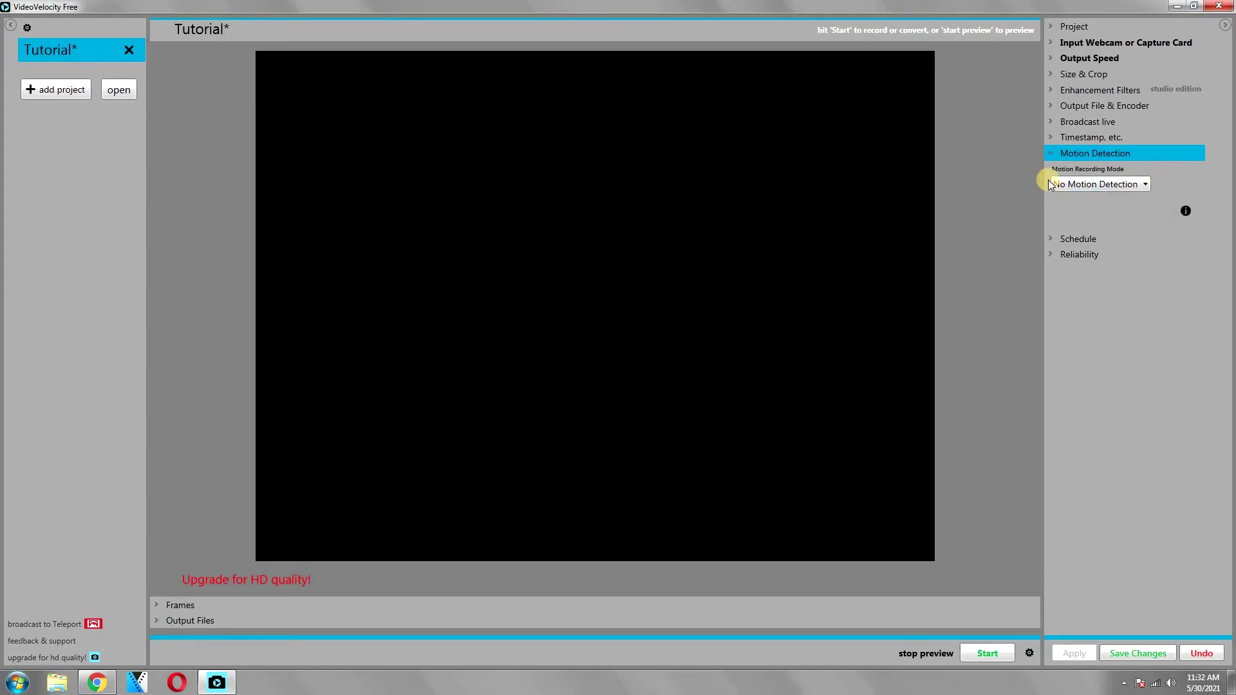
left_click(1050, 153)
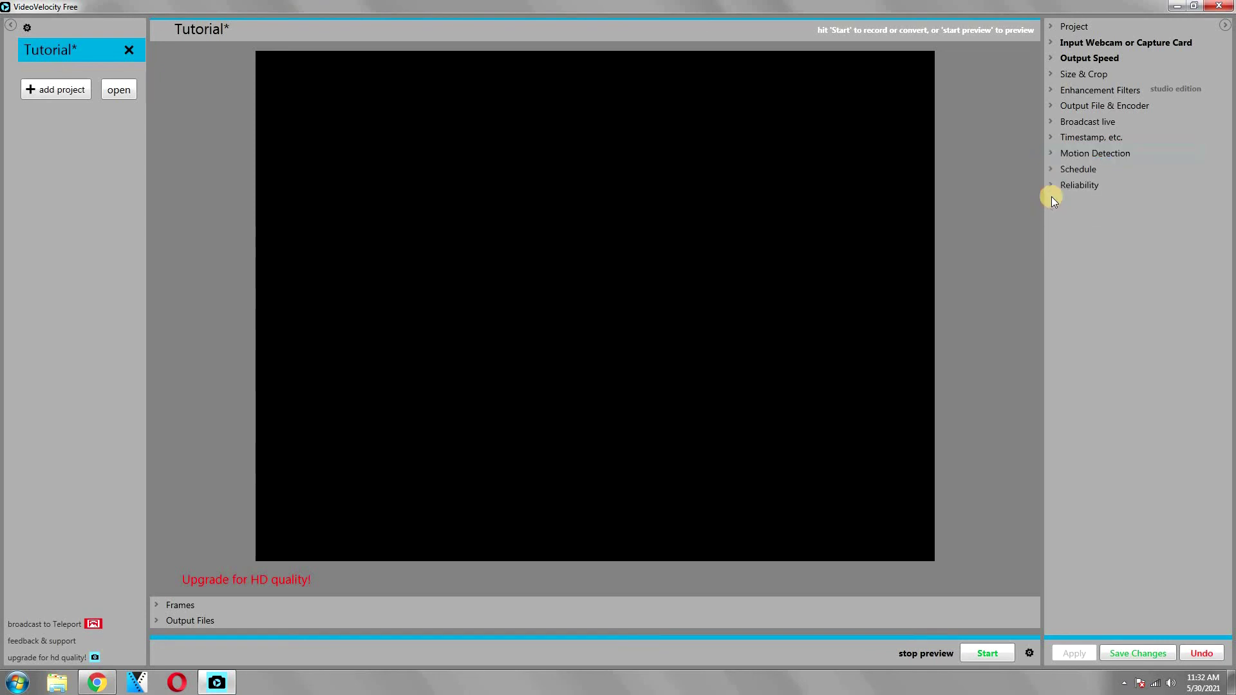
Step: Keep the scheduling mode at No Schedule and close the Schedule section
left_click(1048, 170)
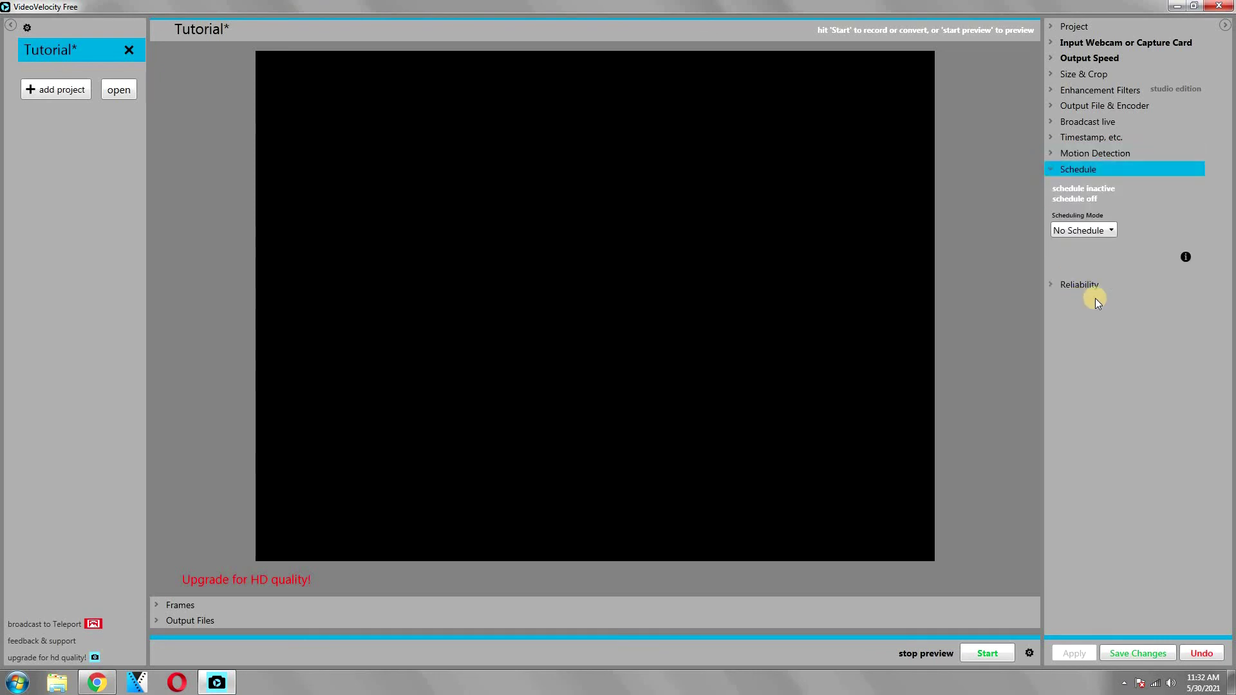
left_click(1110, 229)
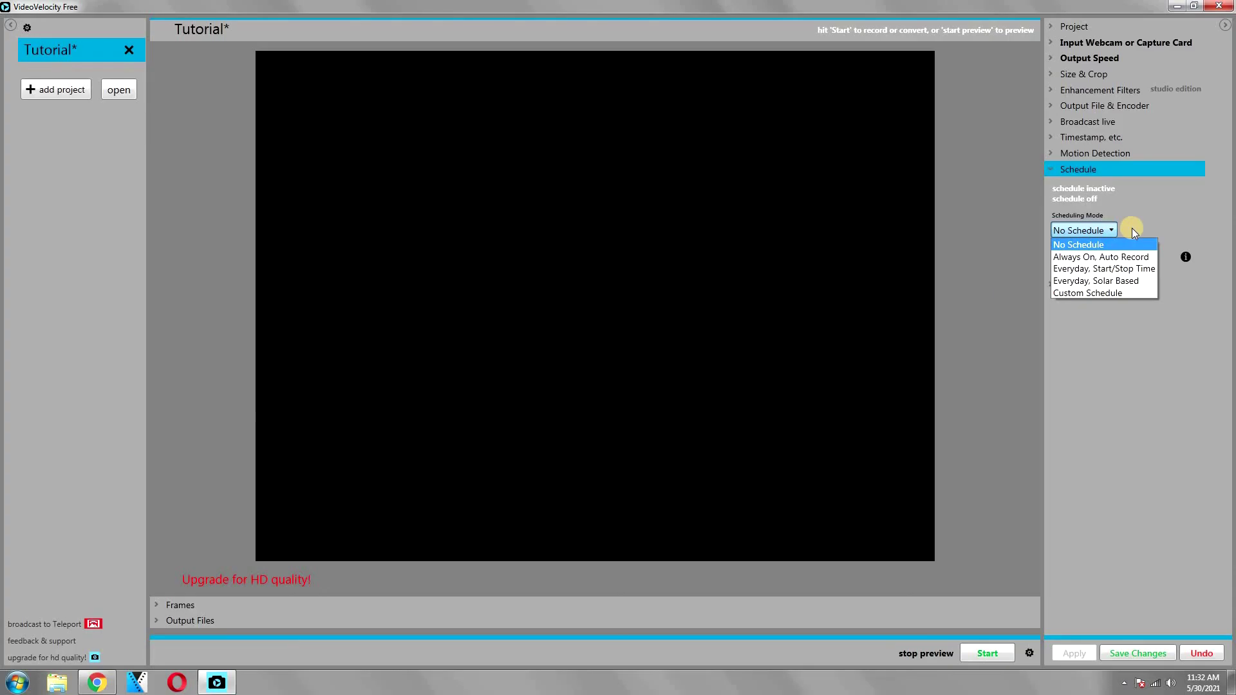
left_click(1132, 228)
left_click(1050, 167)
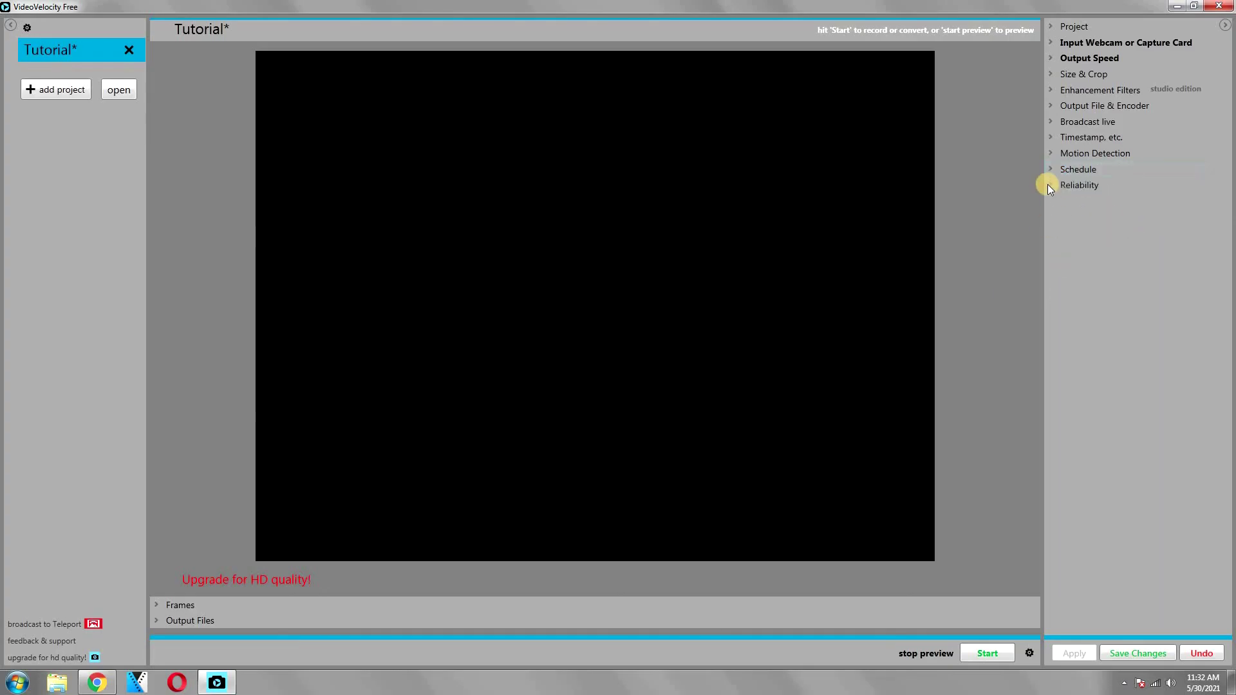
left_click(1048, 185)
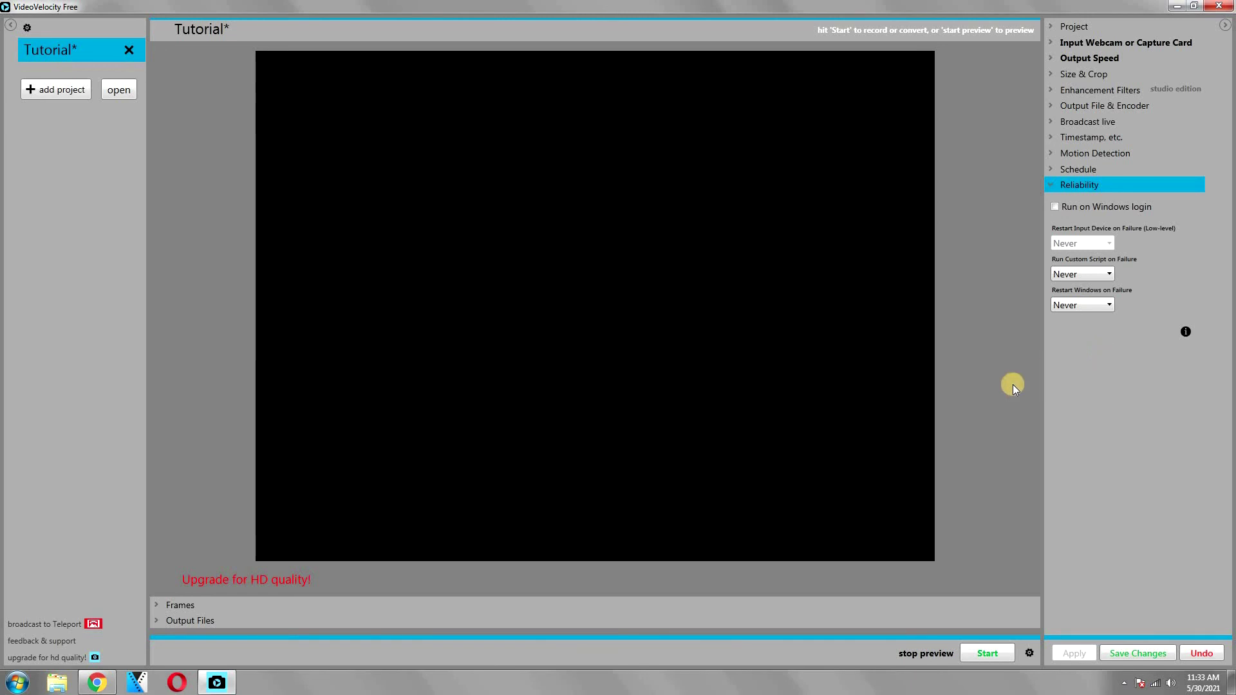
left_click(1048, 187)
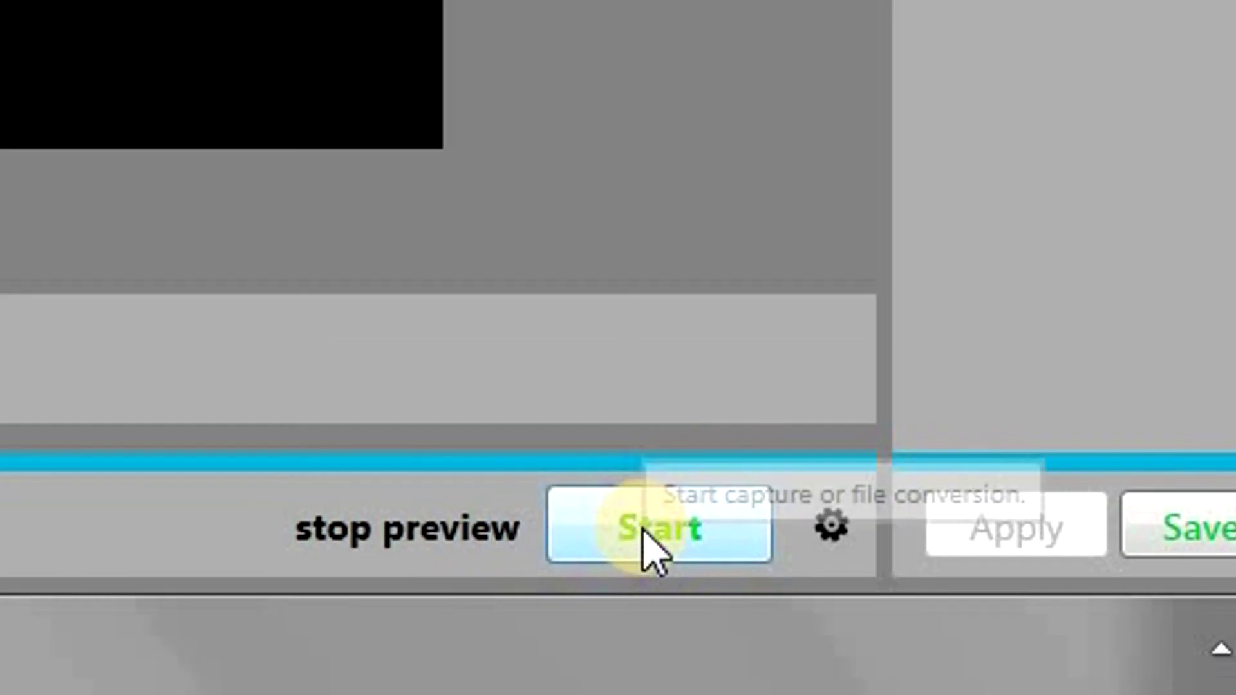
Step: Record a few seconds of the Tutorial time-lapse, then stop and confirm with Yes
left_click(984, 656)
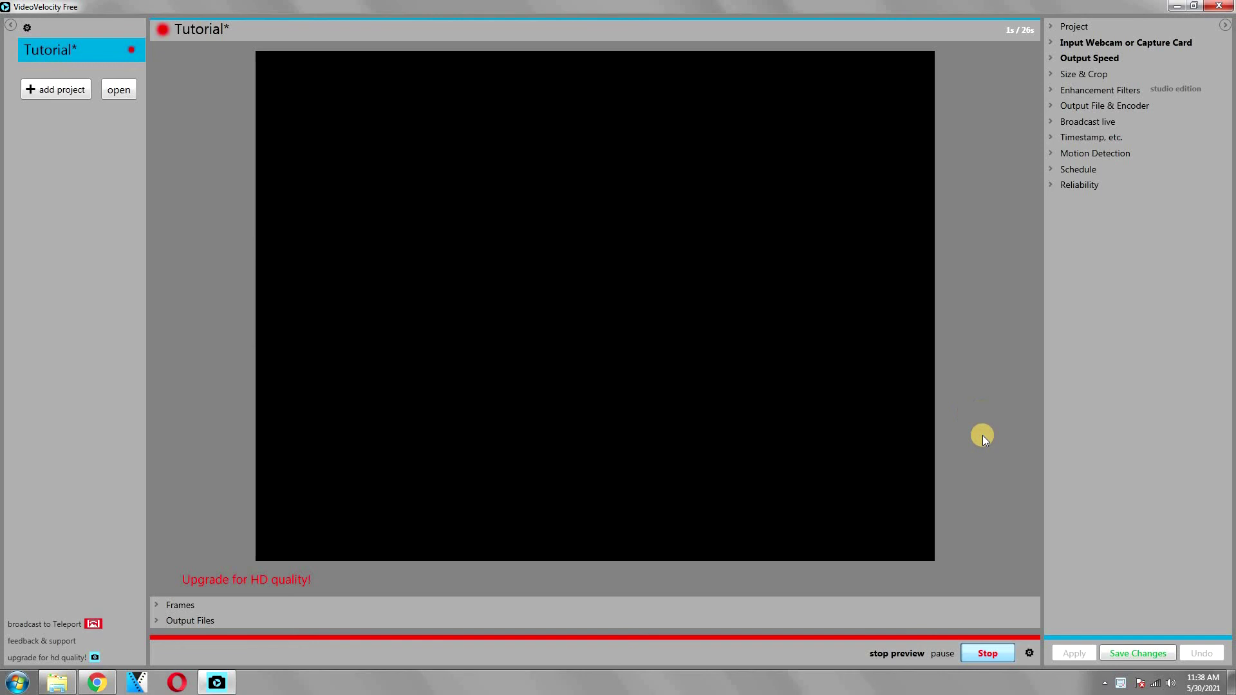
left_click(983, 651)
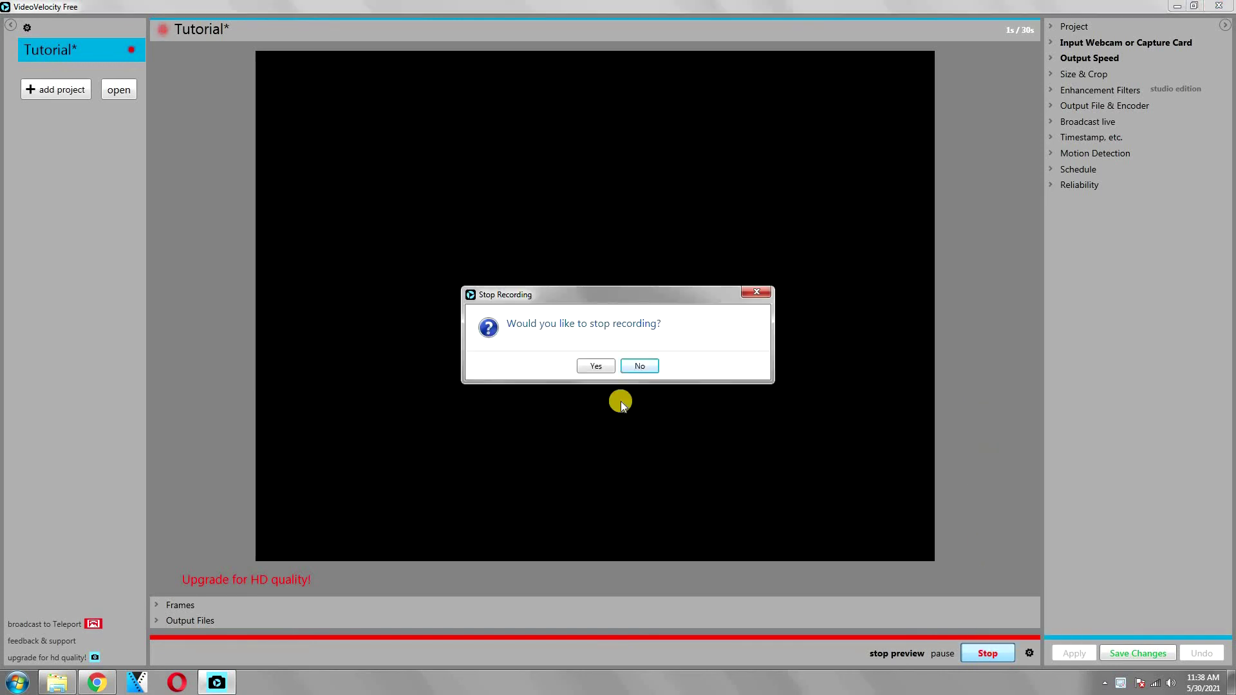
left_click(593, 369)
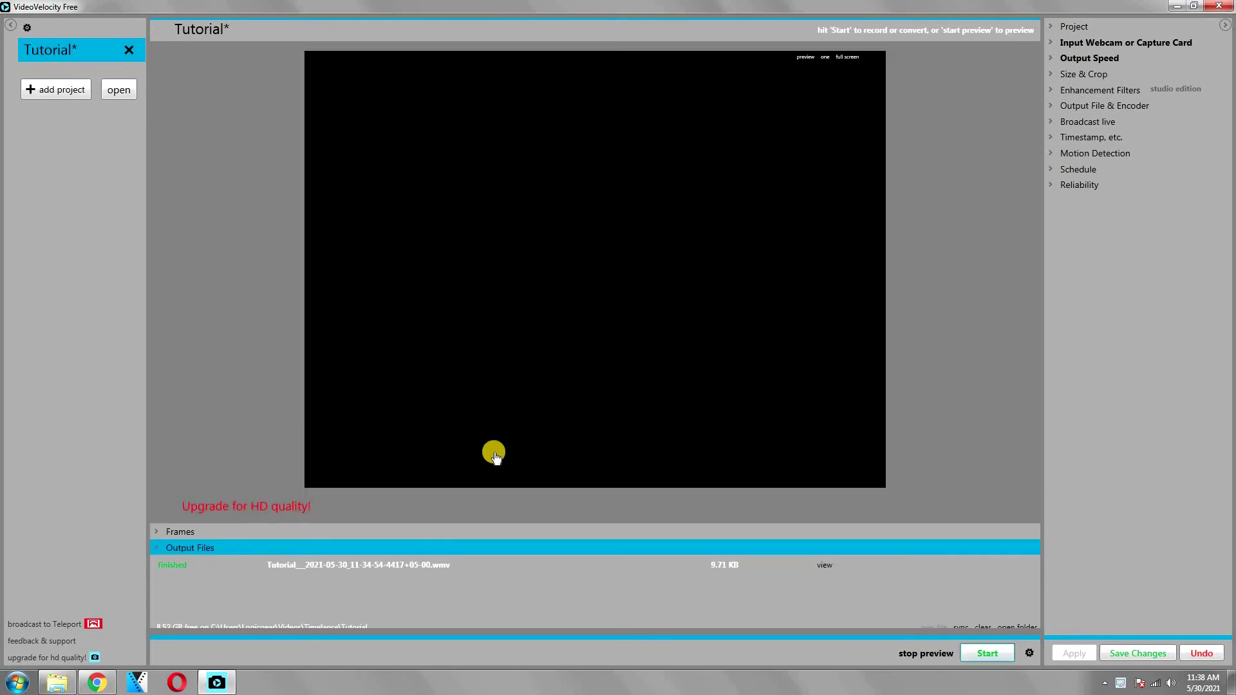